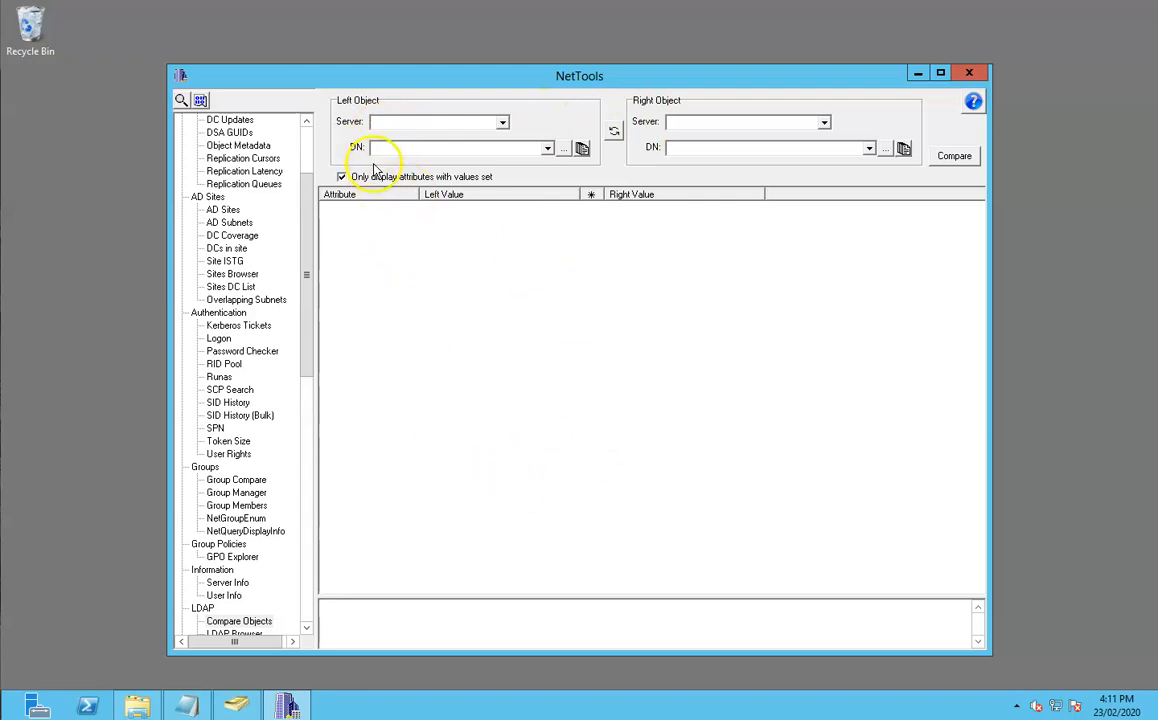
Choose the Domain Controllers OU under DC=w2k12,DC=local as the left object for the comparison
left_click(557, 150)
left_click(441, 198)
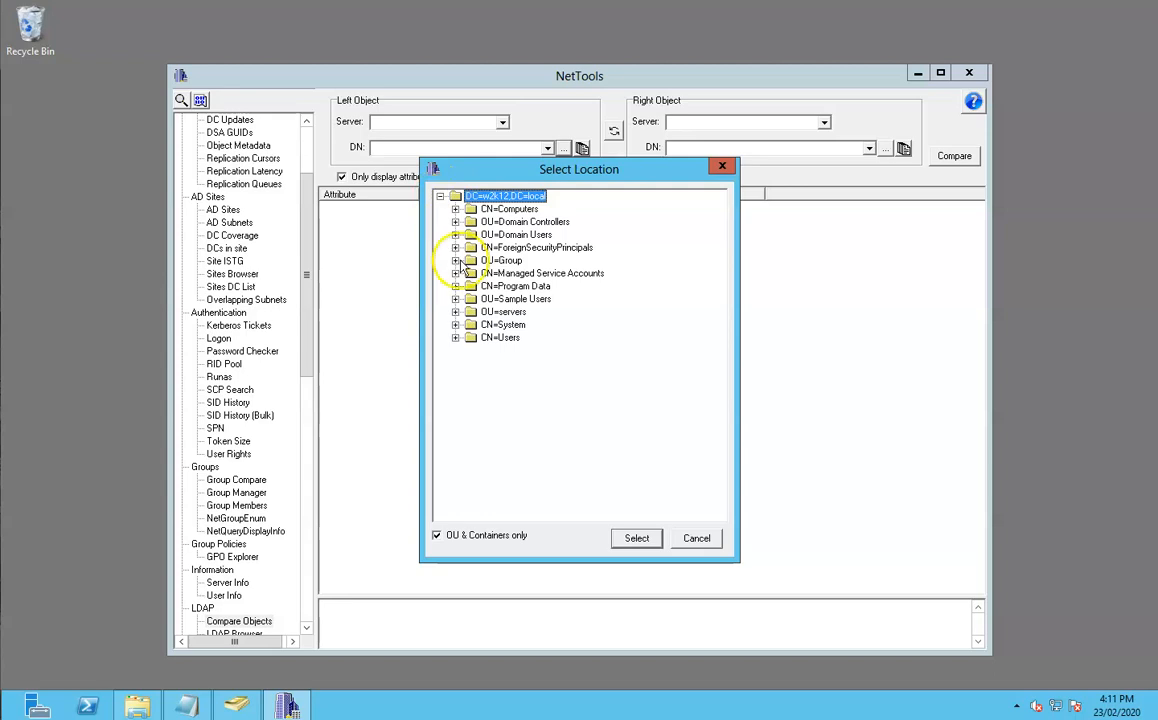
left_click(515, 221)
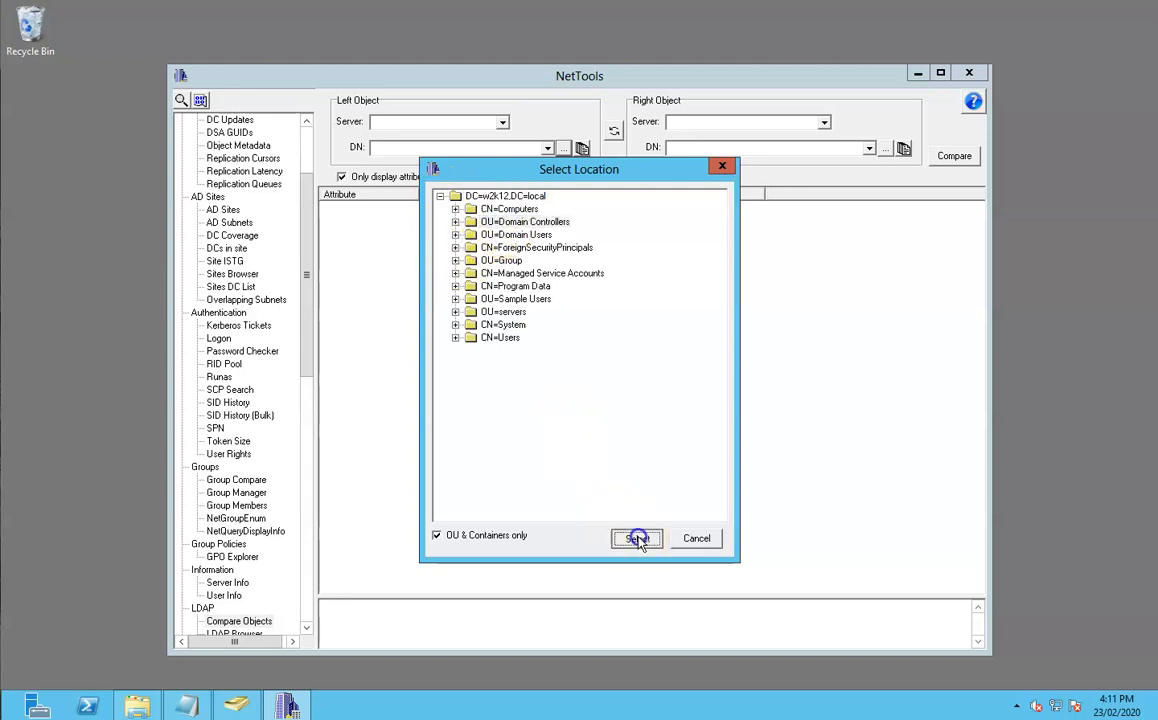
left_click(637, 538)
Set the Domain Users OU under DC=w2k12,DC=local as the right object and compare the two objects' attributes
left_click(885, 149)
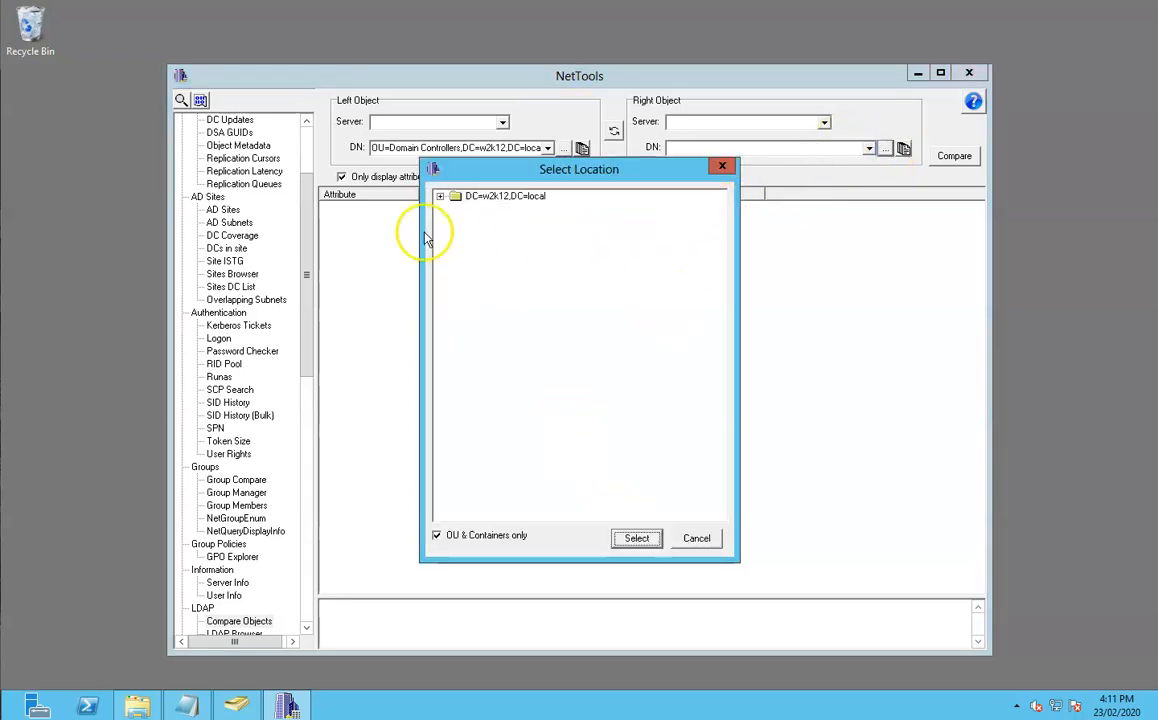
left_click(441, 198)
left_click(495, 230)
left_click(637, 538)
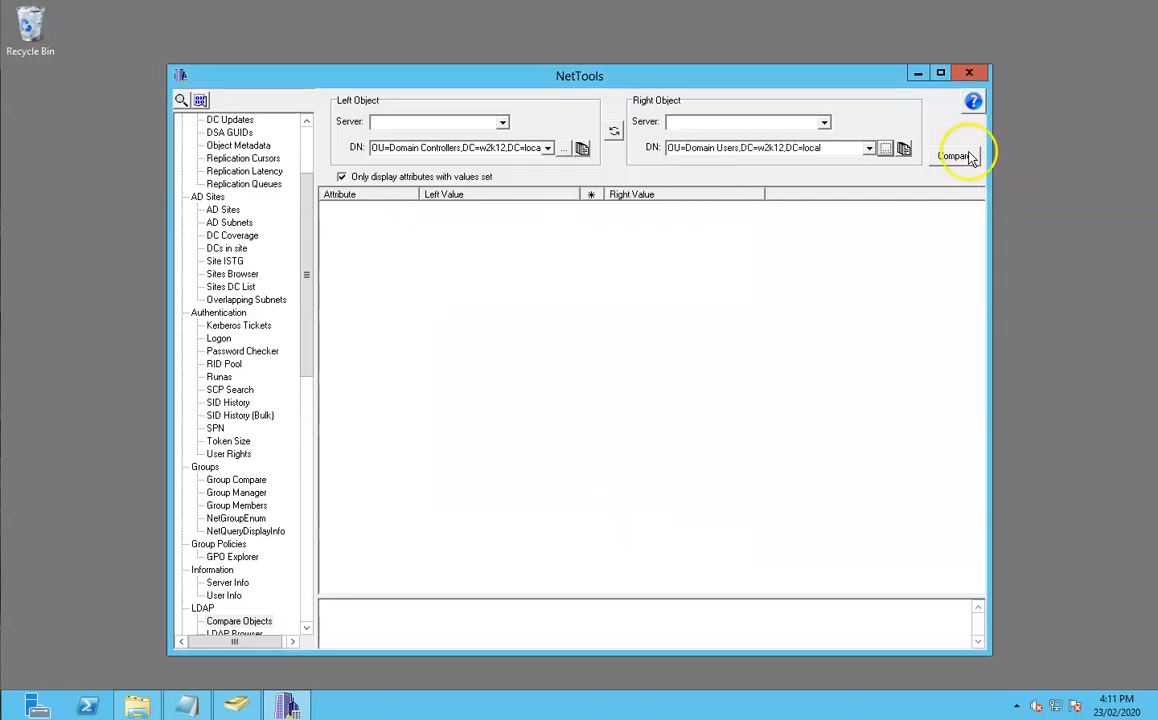
left_click(955, 156)
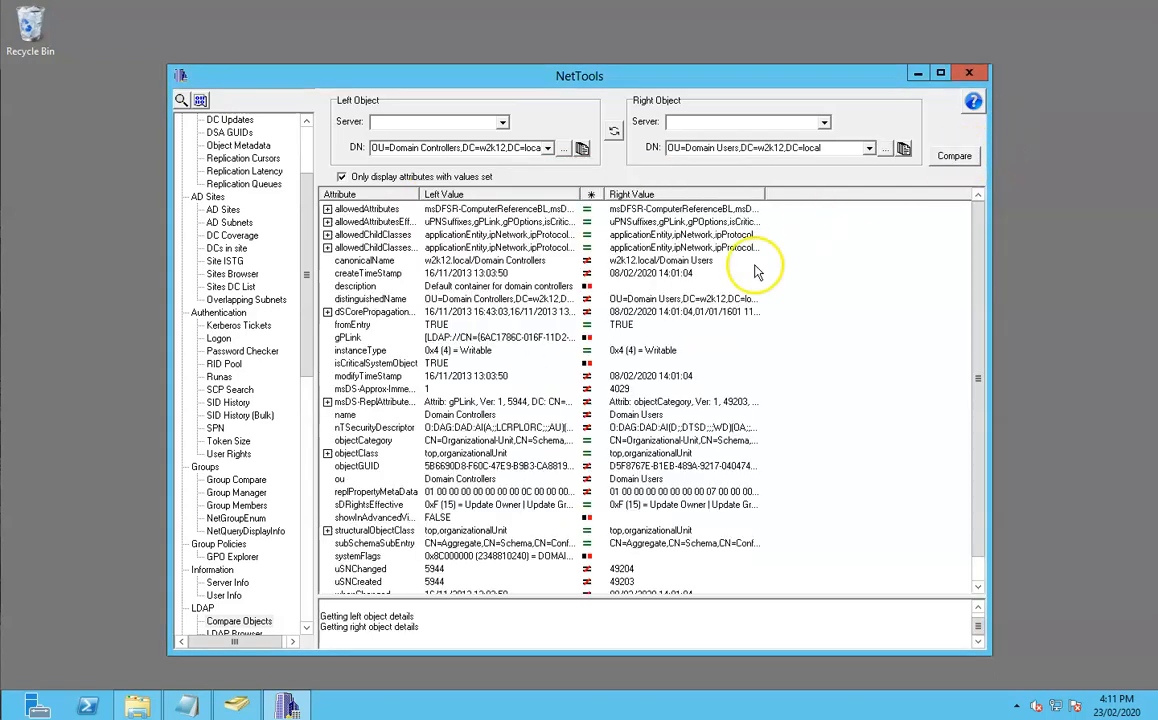
left_click(510, 262)
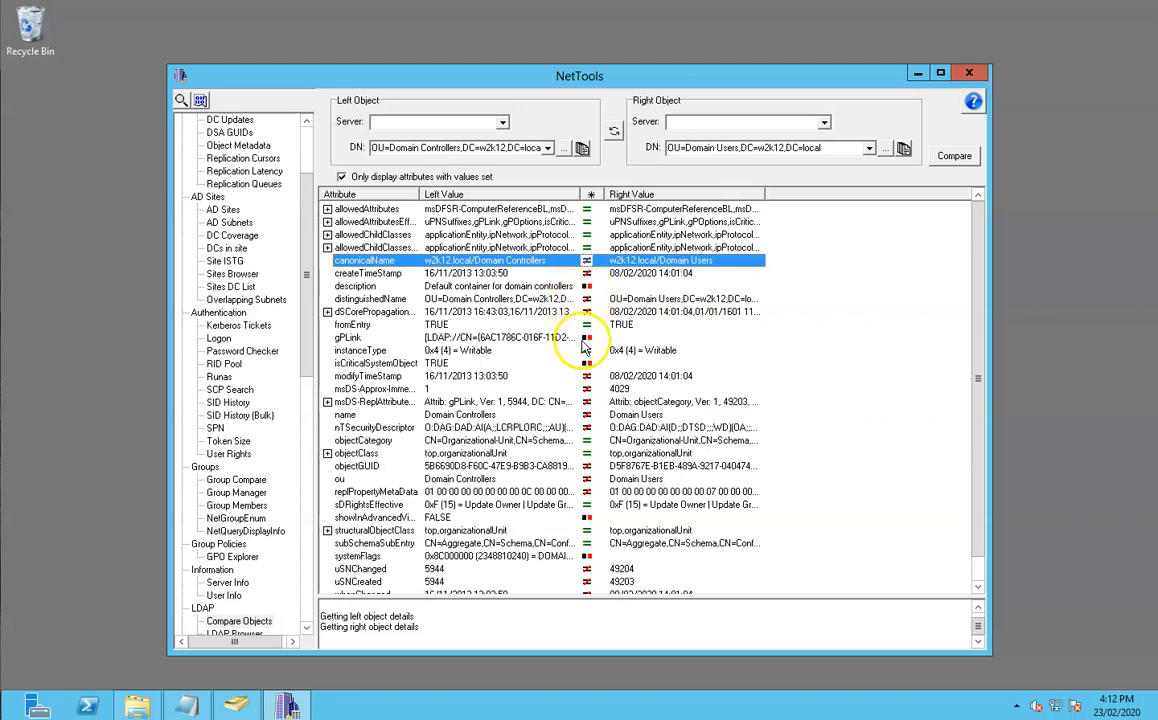
Filter the comparison results by Don't Match, followed by Only Left Value Exists
left_click(594, 195)
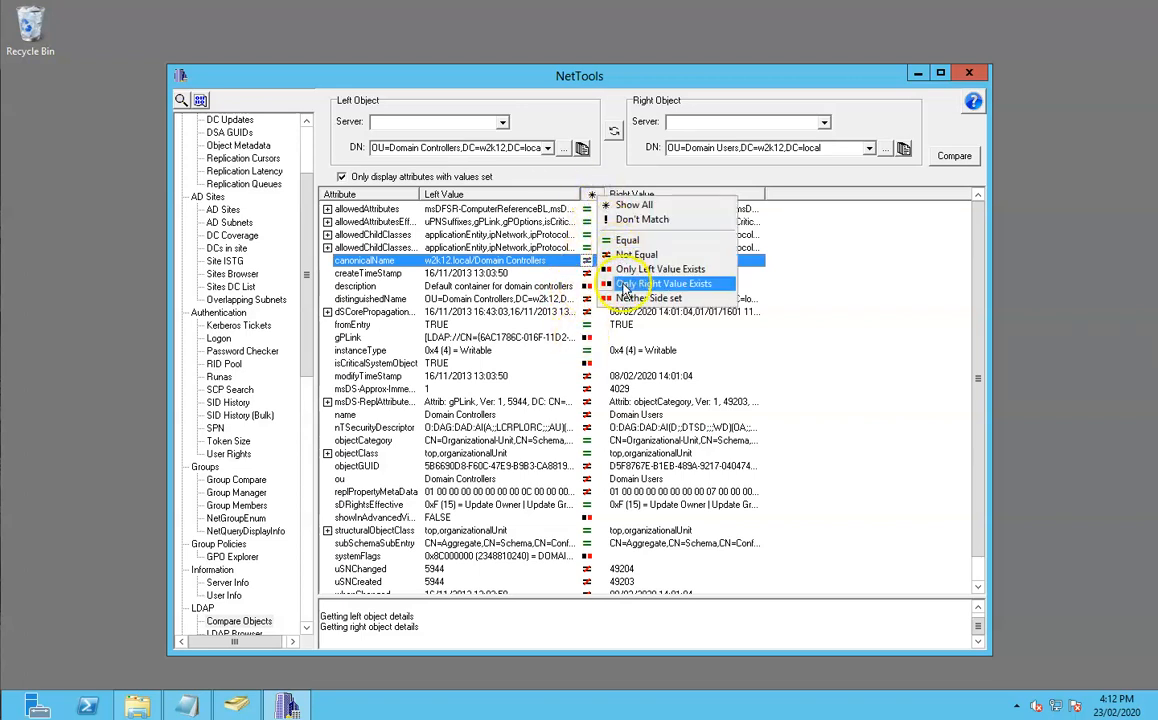
left_click(652, 222)
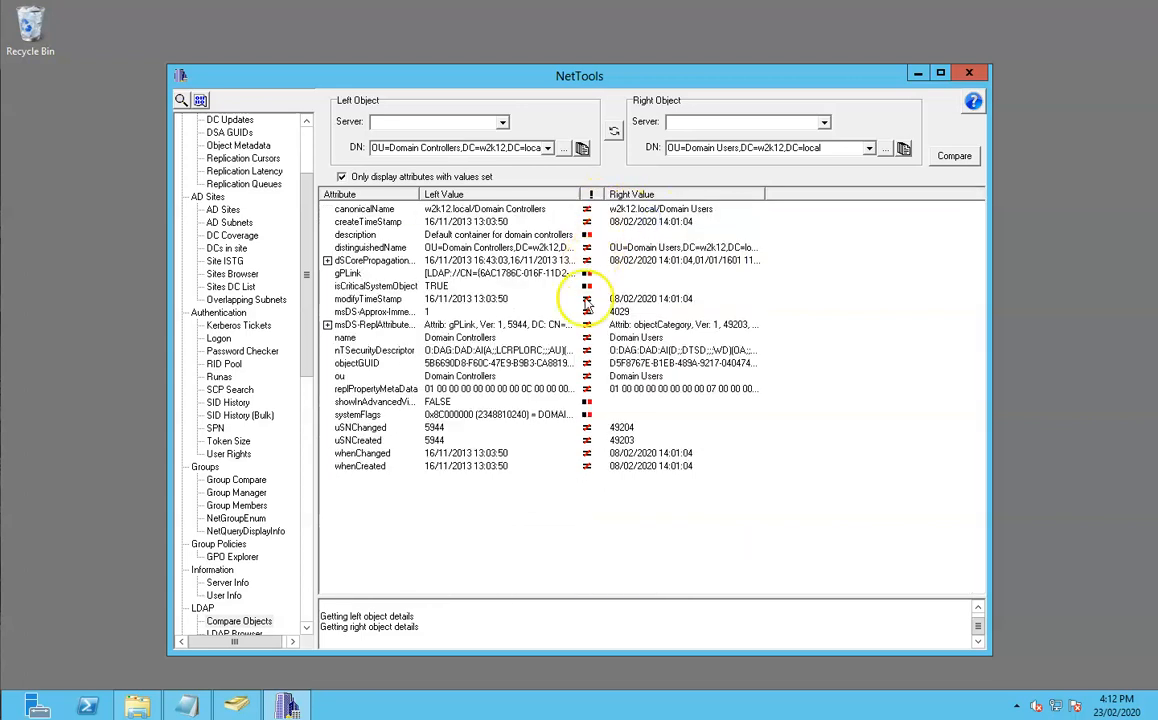
left_click(598, 196)
left_click(639, 269)
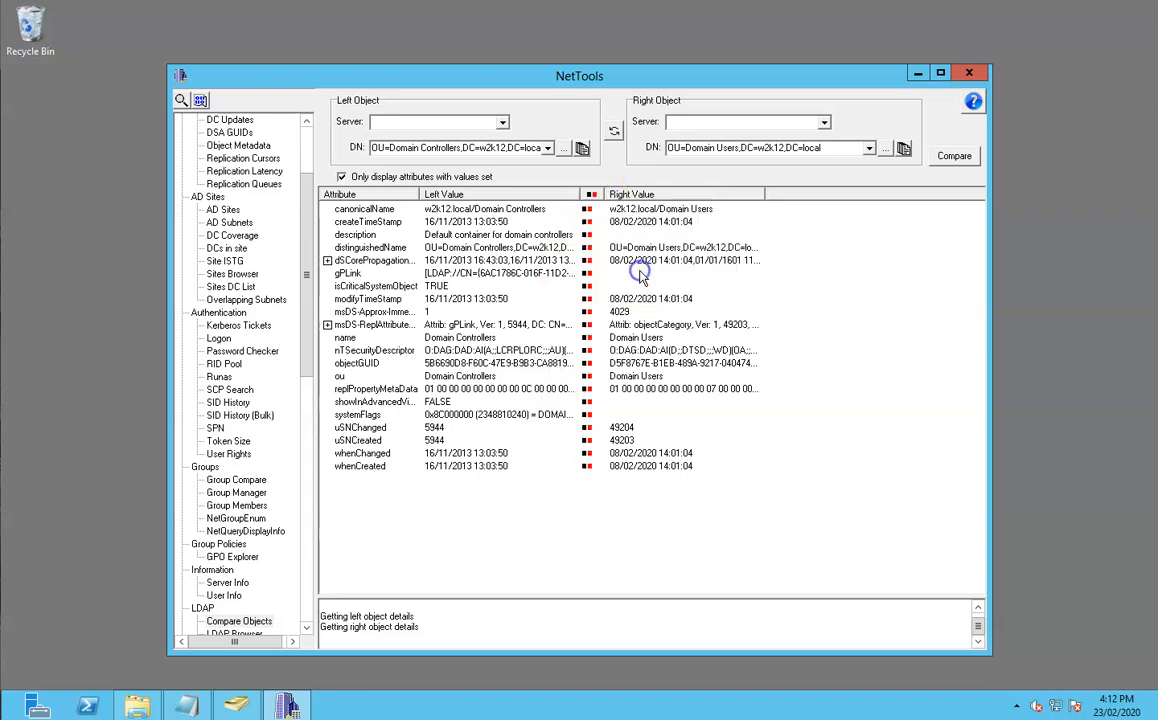
Filter the comparison results by Only Right Value Exists, and restore the list with Show All
left_click(598, 200)
left_click(660, 285)
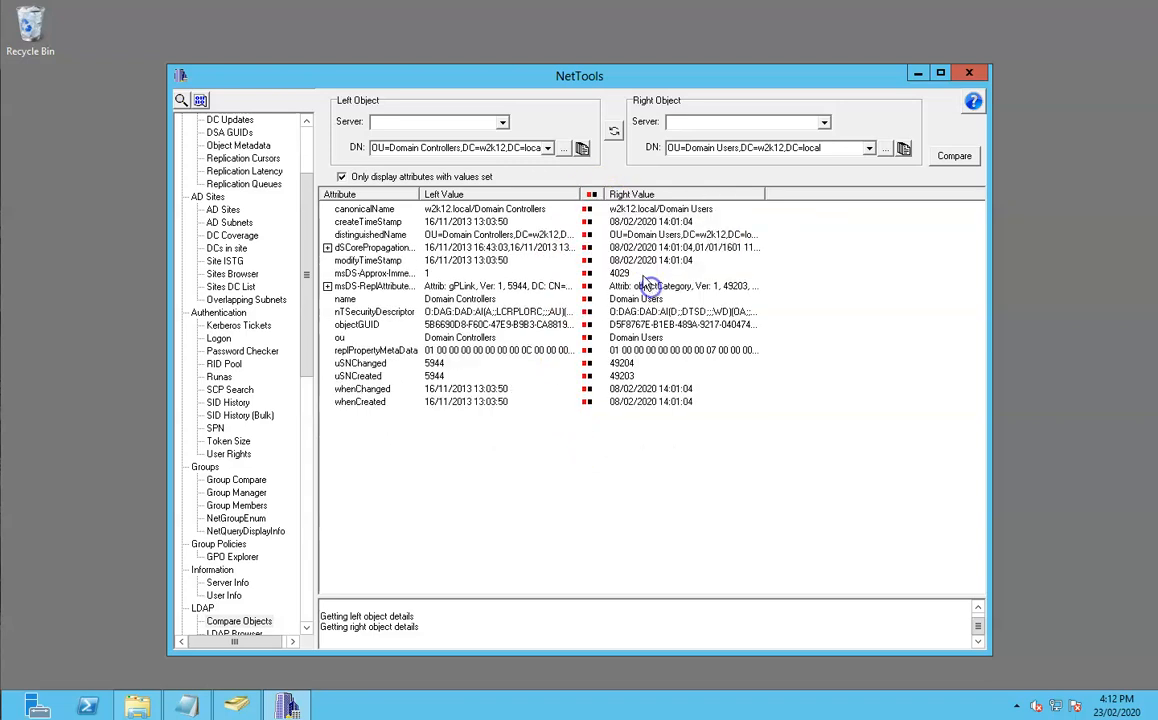
left_click(595, 200)
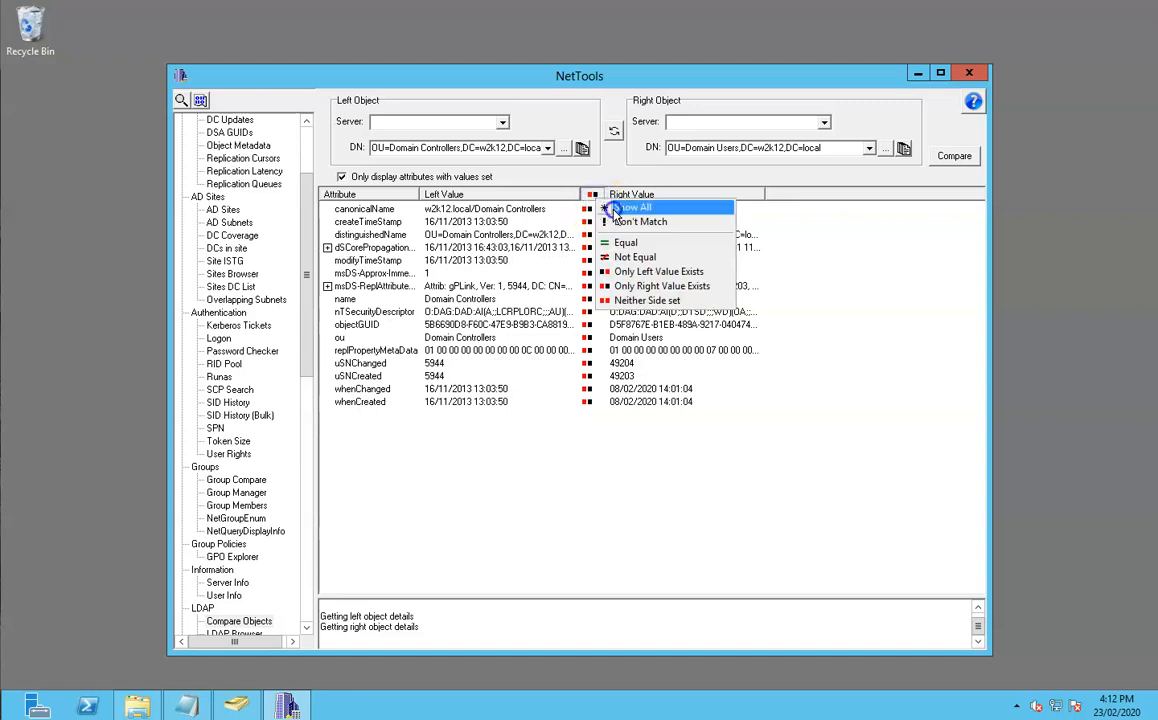
left_click(645, 209)
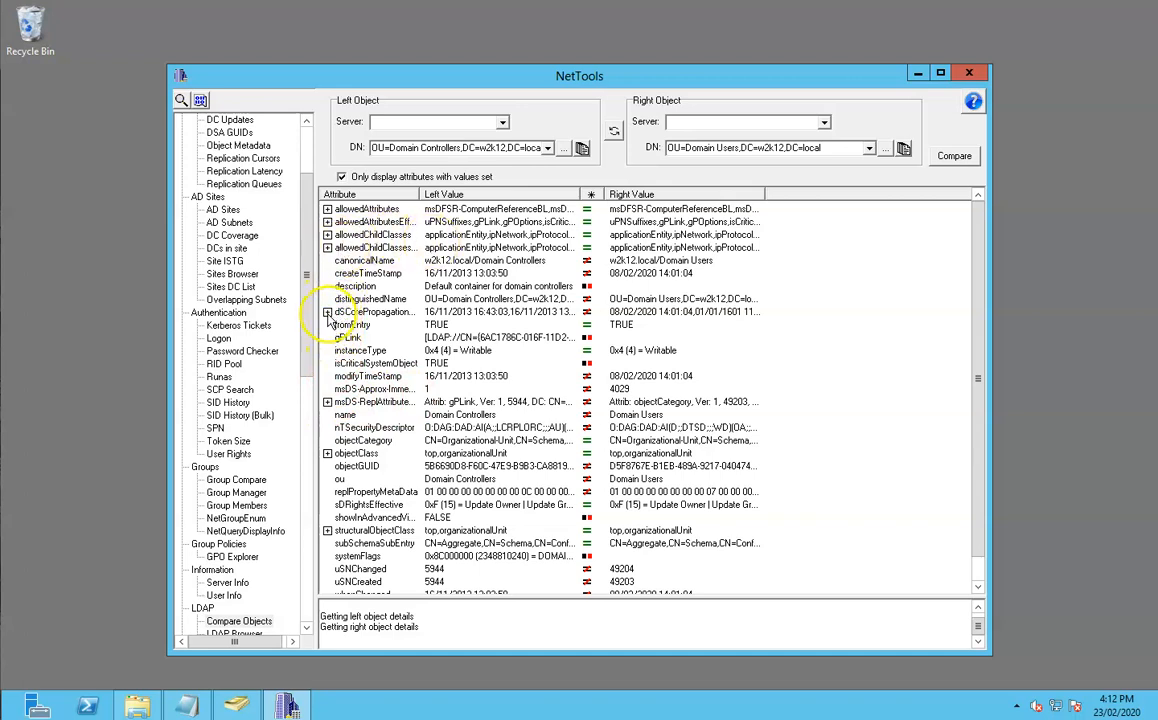
Expand the dSCorePropagation attribute to compare its individual left and right values, and review the remaining attributes
left_click(327, 312)
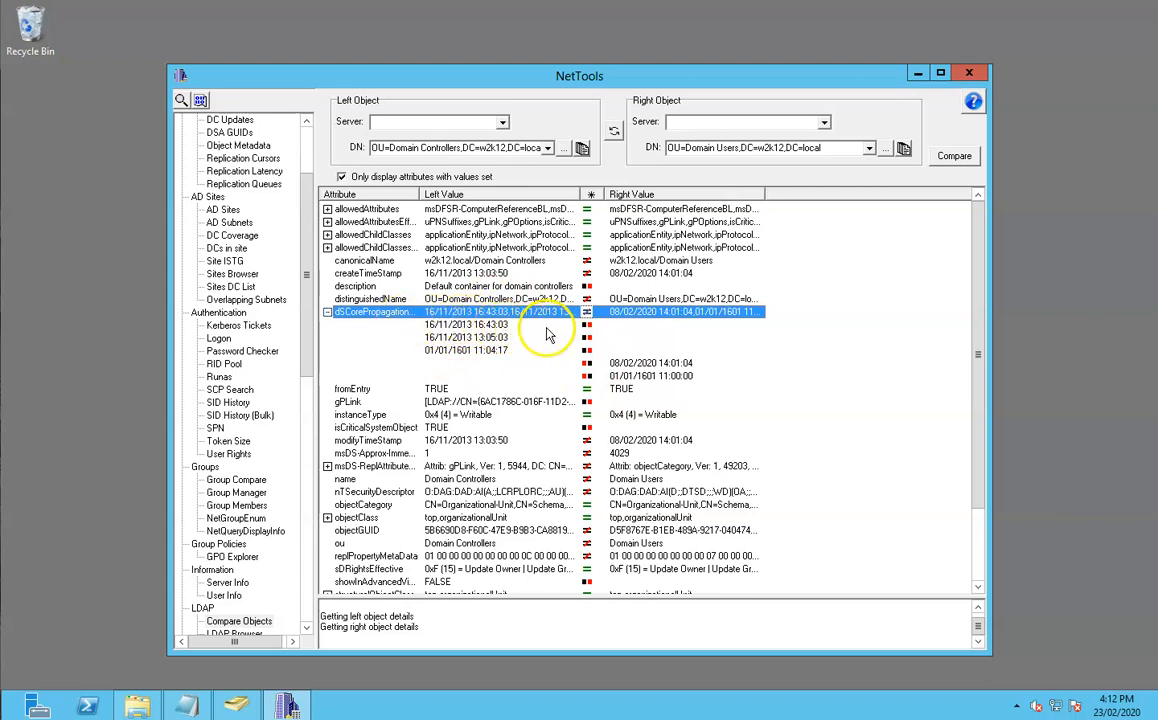
left_click(468, 325)
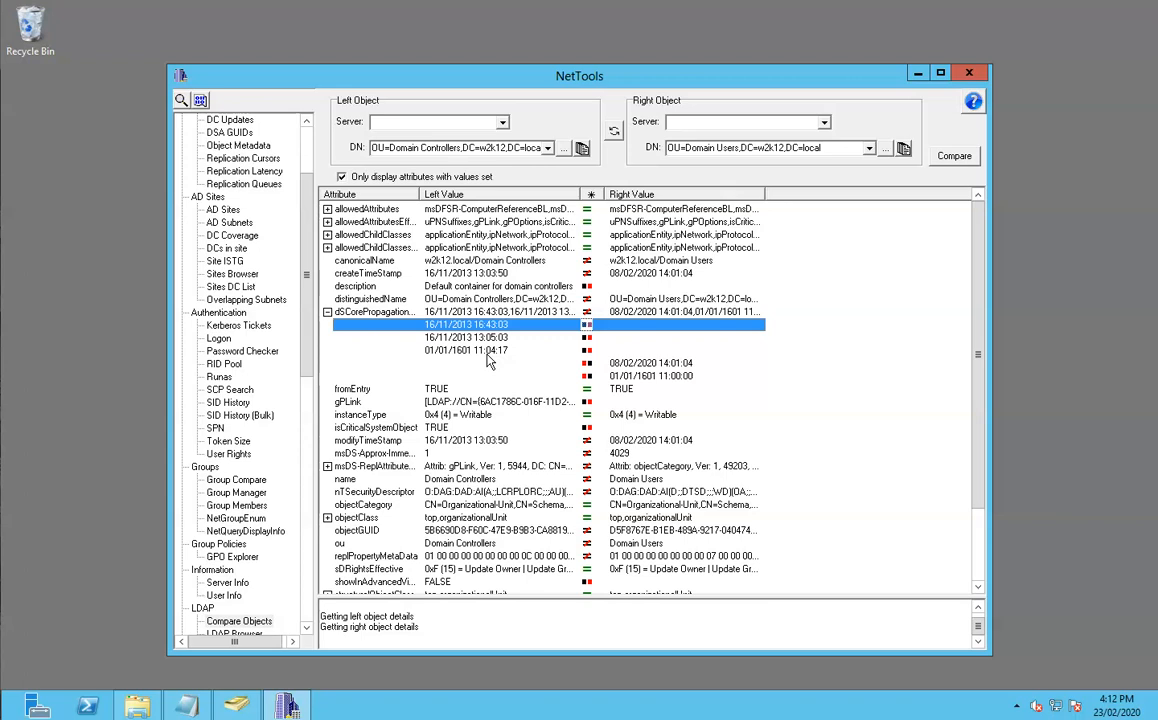
scroll(470, 445, "down", 2)
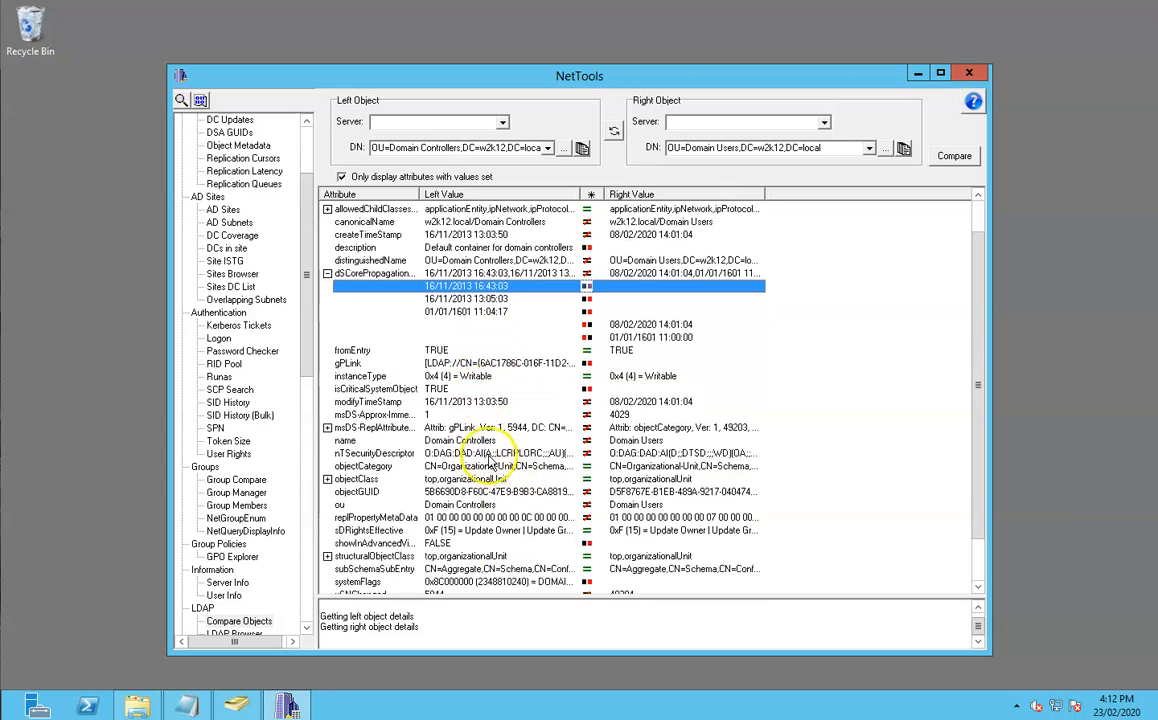
scroll(493, 476, "down", 1)
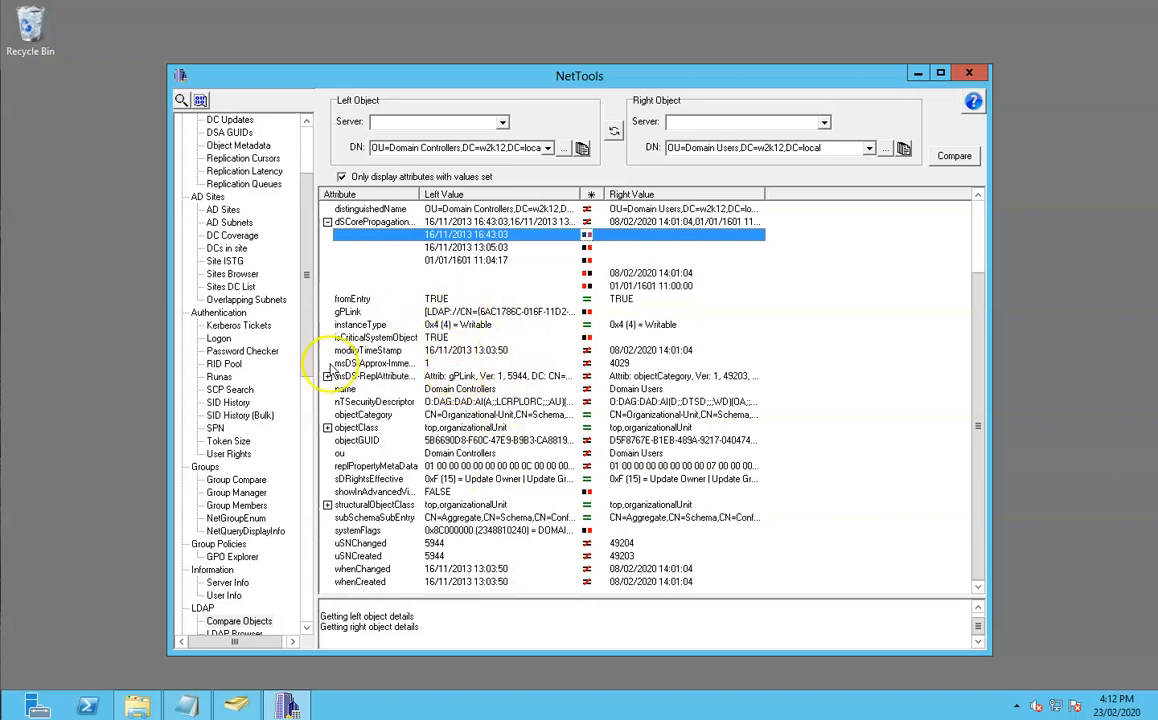
Search the directory for users by a first name
left_click(182, 101)
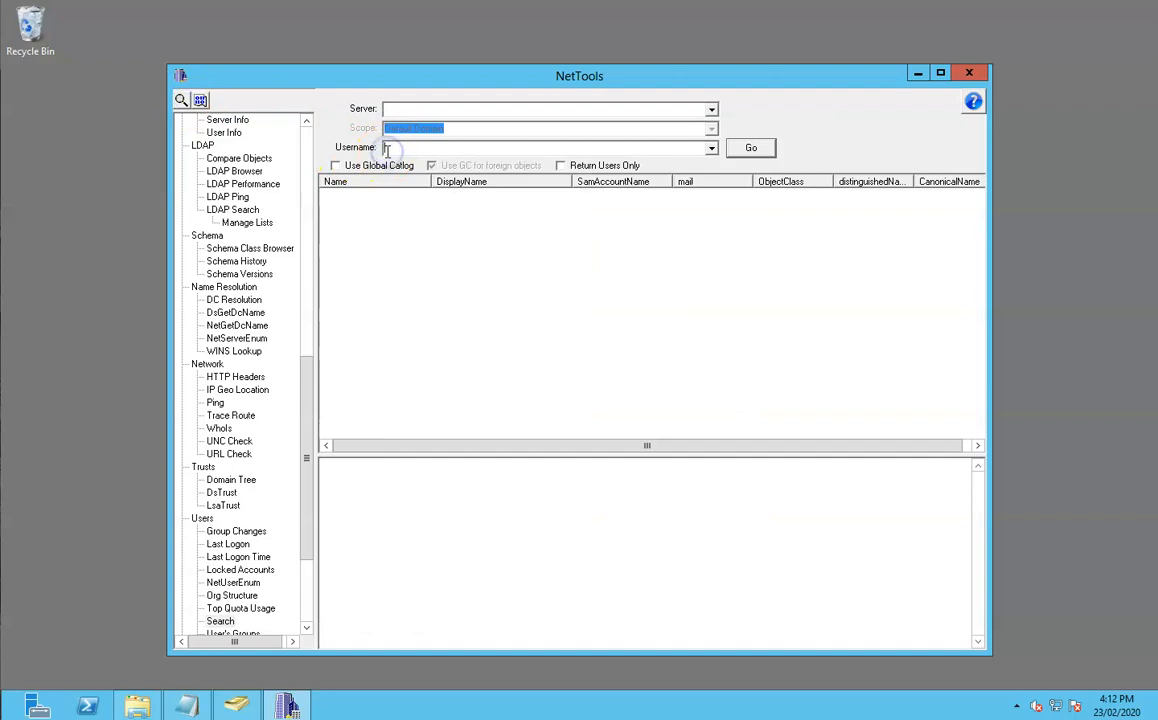
type("casey")
key("Return")
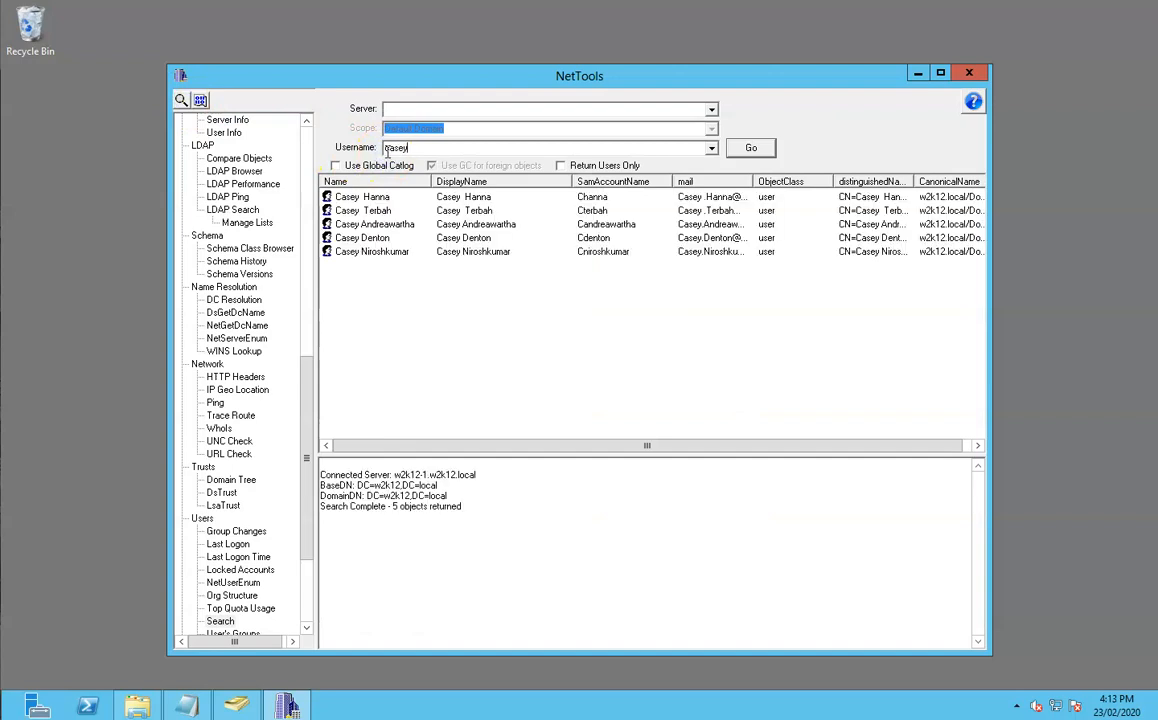
Send the first user in the search results to Compare Object as the left object
right_click(578, 198)
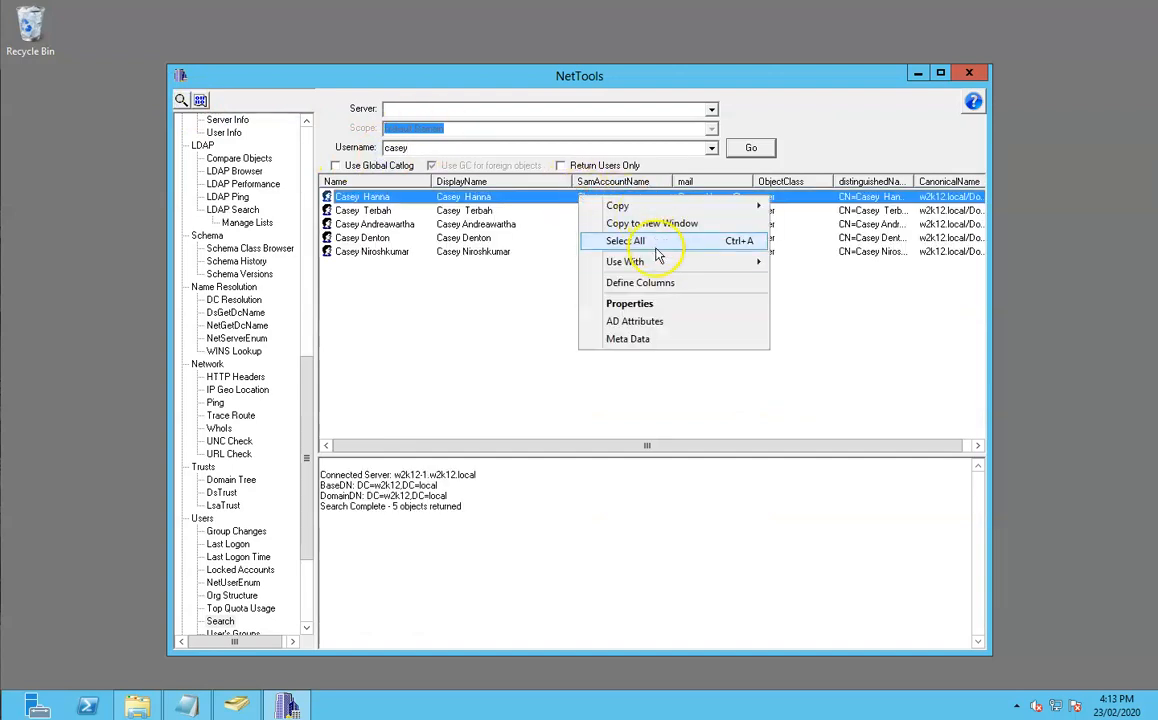
mouse_move(657, 260)
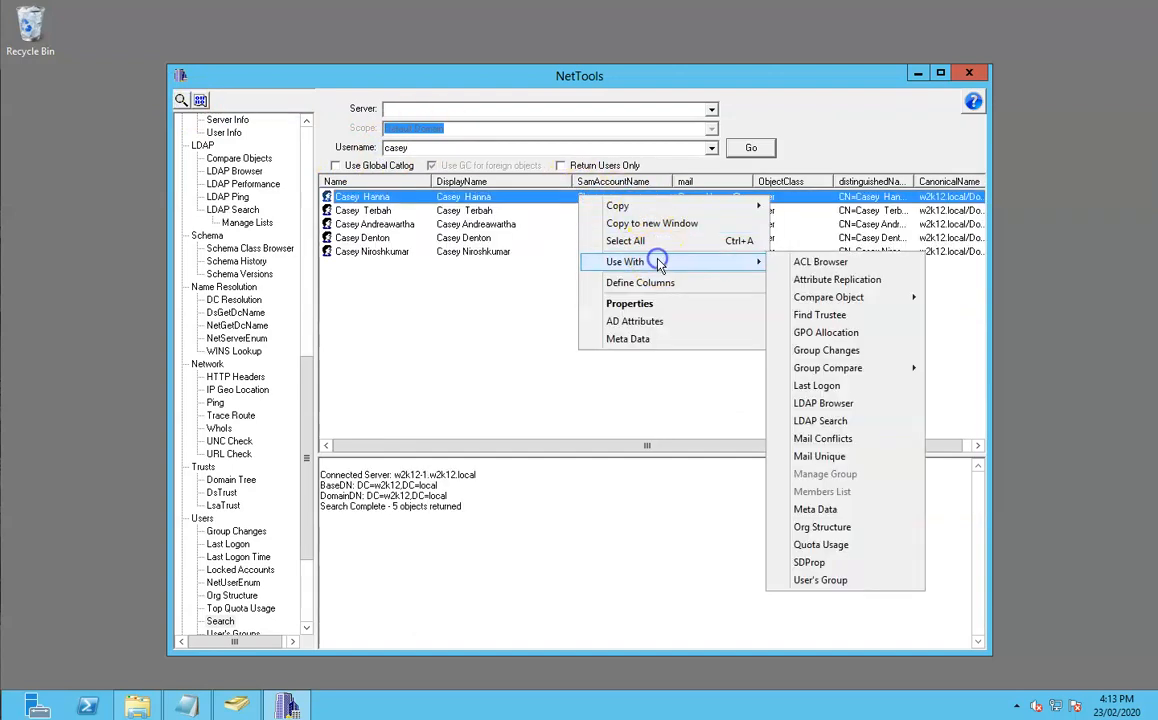
mouse_move(820, 300)
left_click(879, 297)
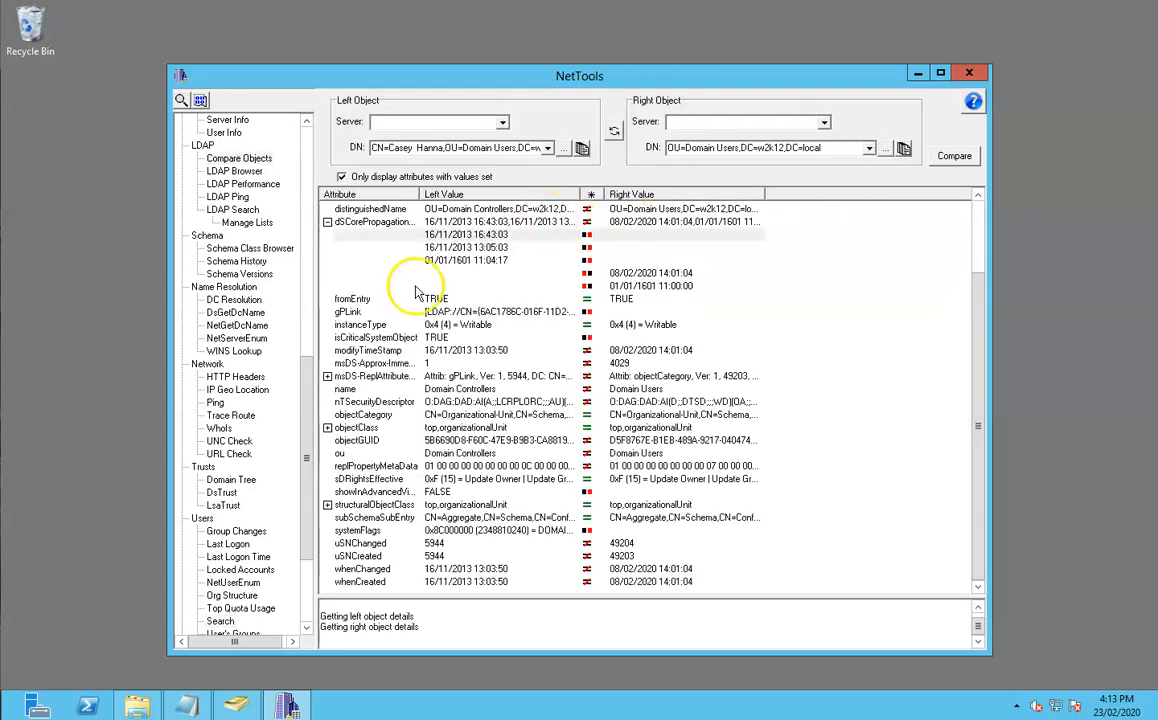
Send the second user in the search results to Compare Object as the right object, and run the comparison
left_click(181, 100)
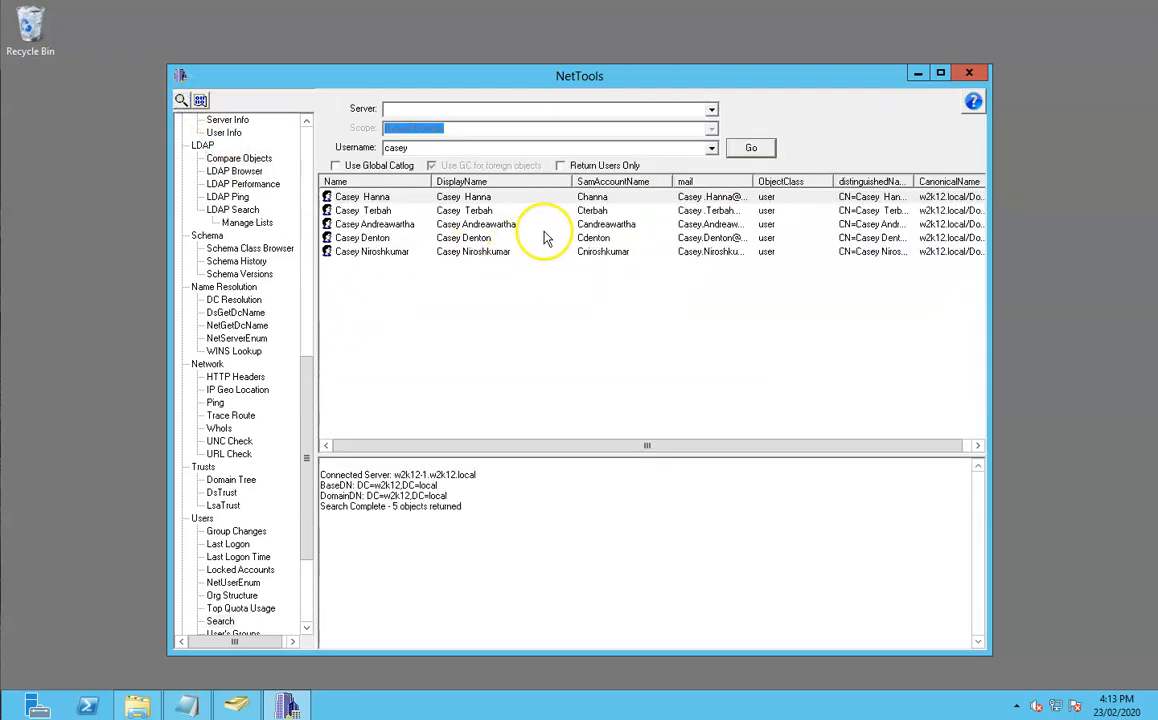
right_click(593, 213)
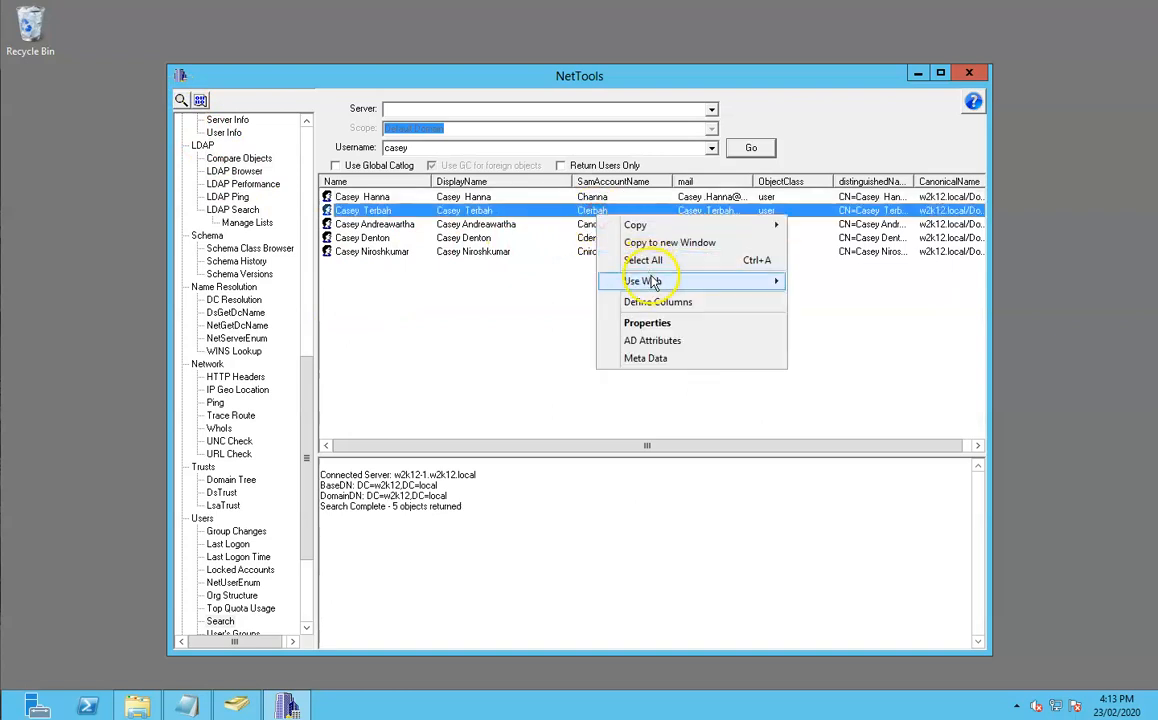
mouse_move(657, 282)
mouse_move(843, 316)
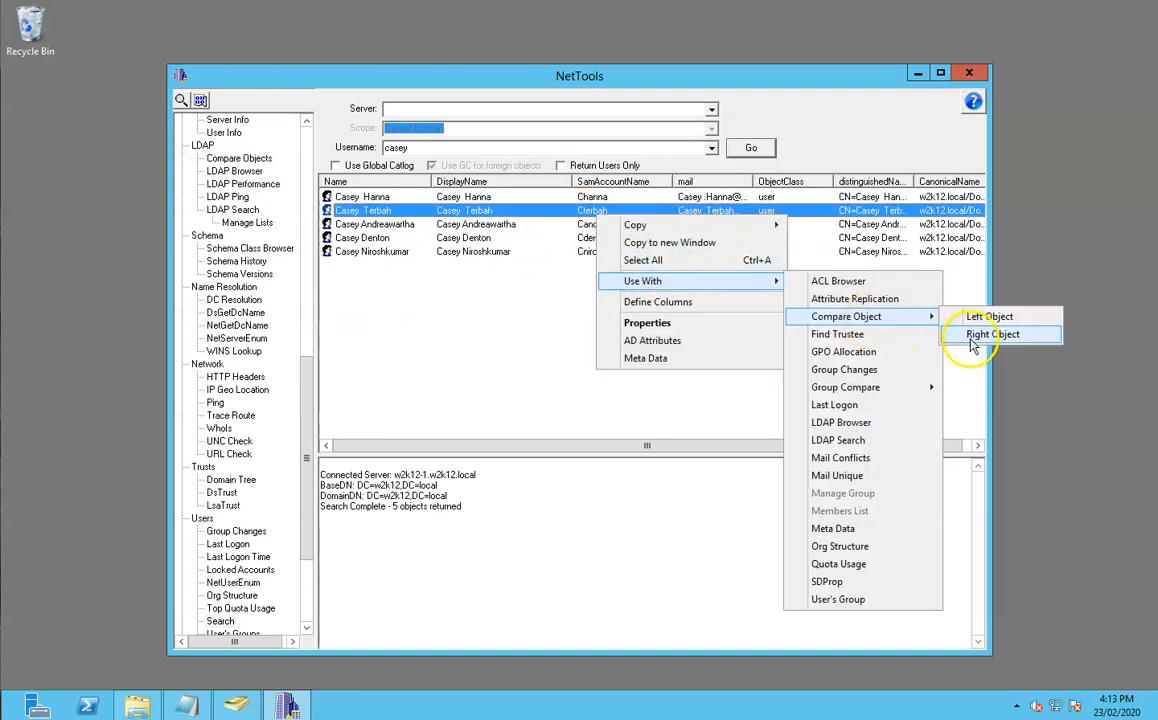
left_click(960, 338)
left_click(945, 160)
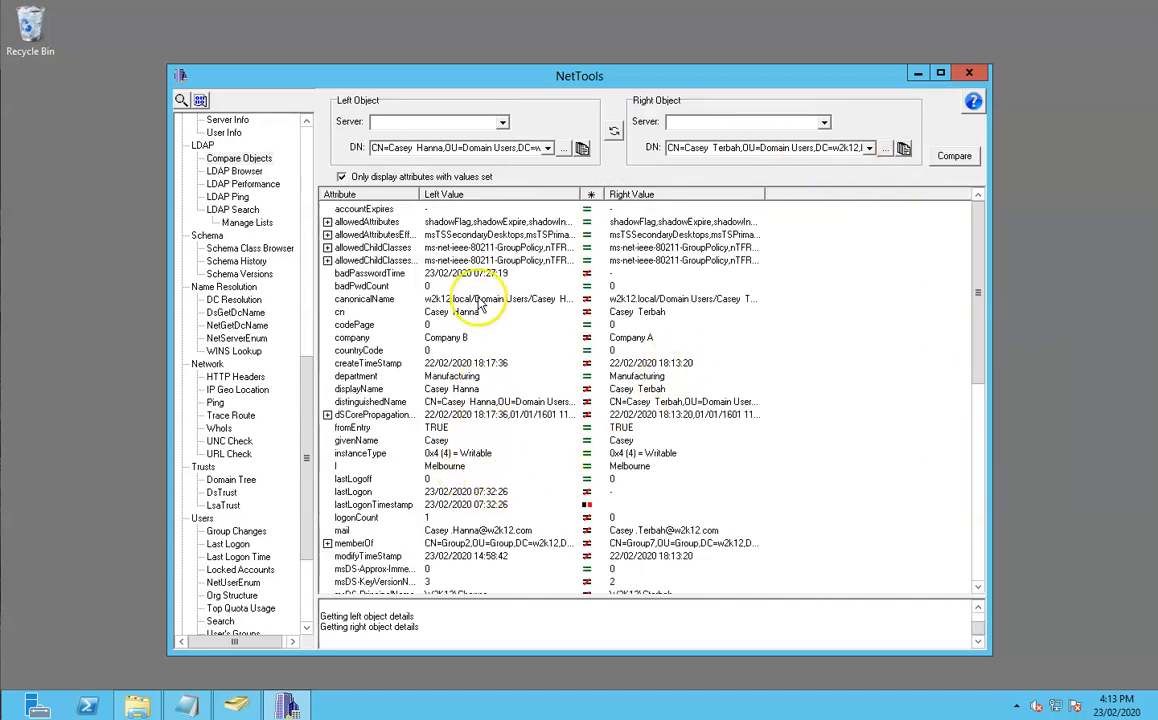
Expand the memberOf and objectClass attributes to compare the two users' individual values
left_click(439, 377)
scroll(473, 508, "down", 3)
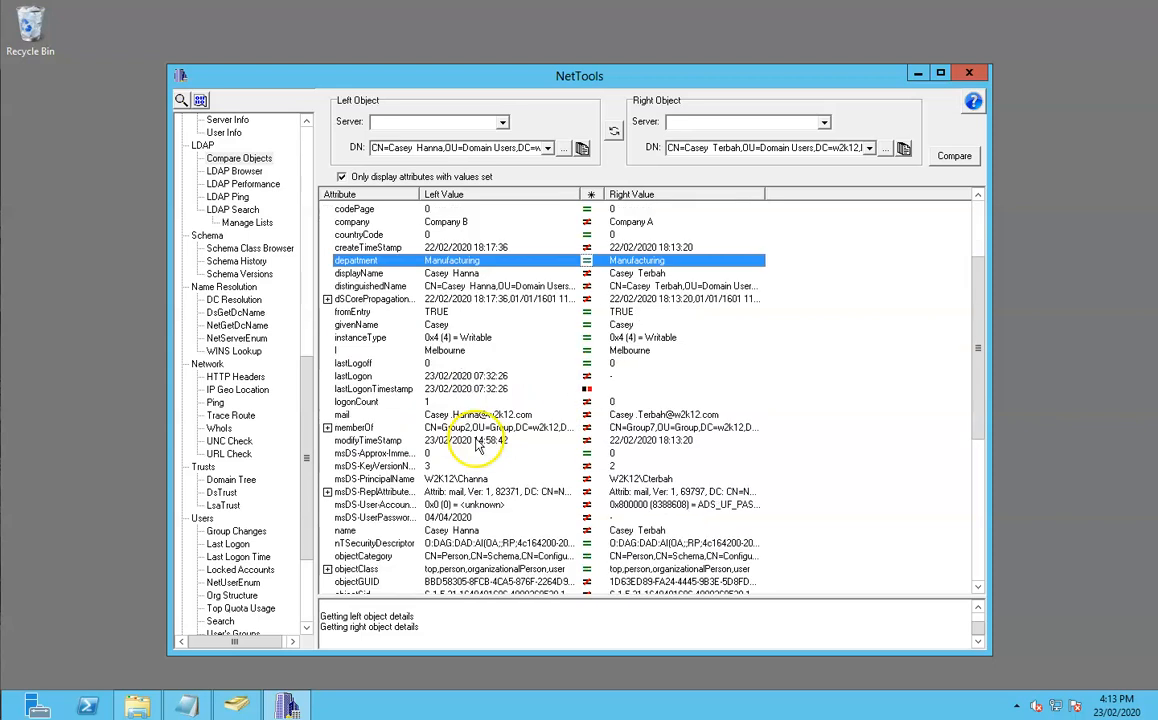
left_click(327, 428)
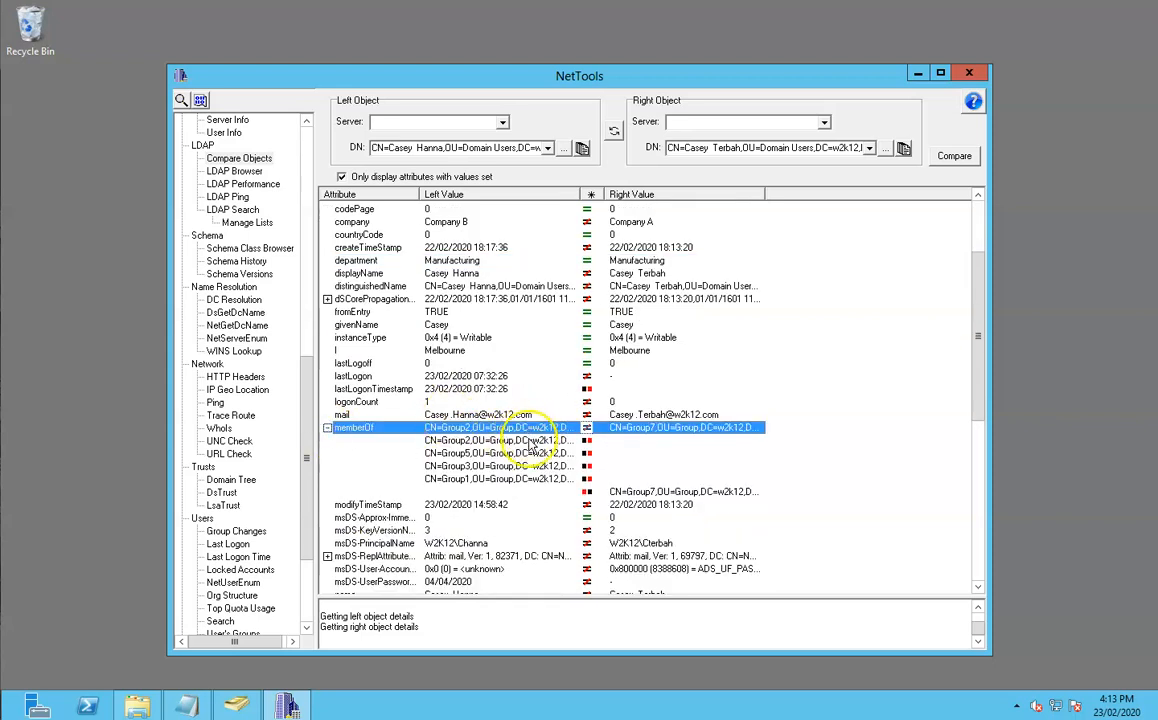
scroll(458, 450, "down", 4)
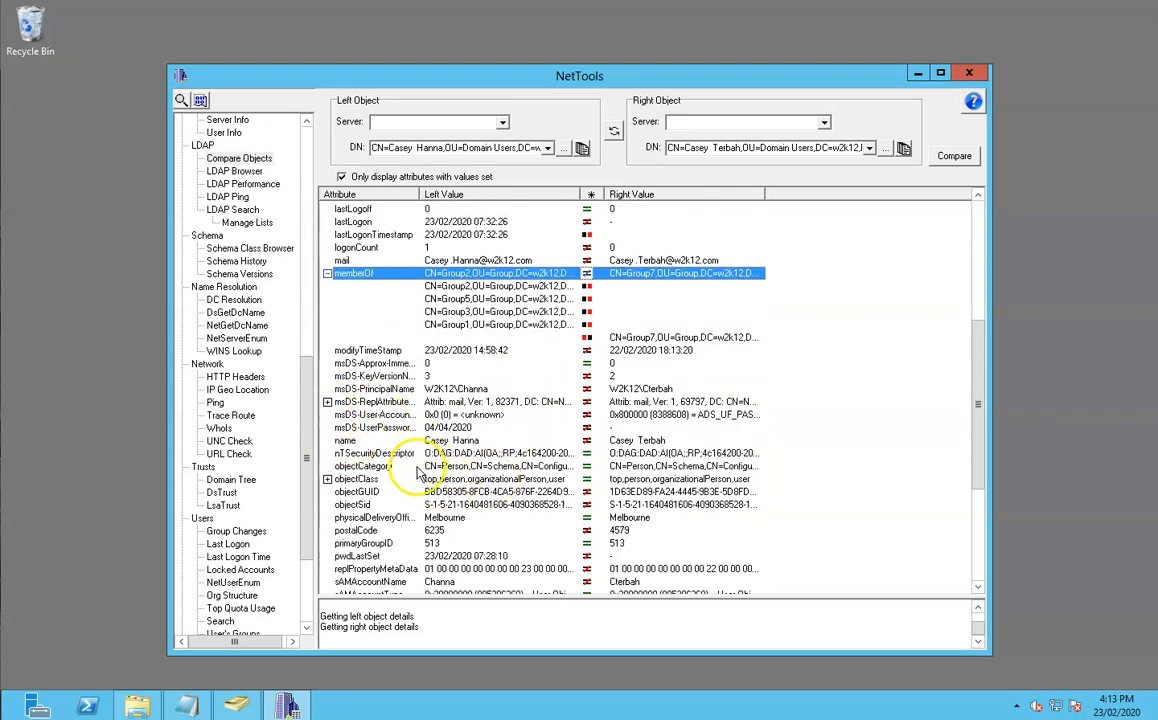
left_click(327, 479)
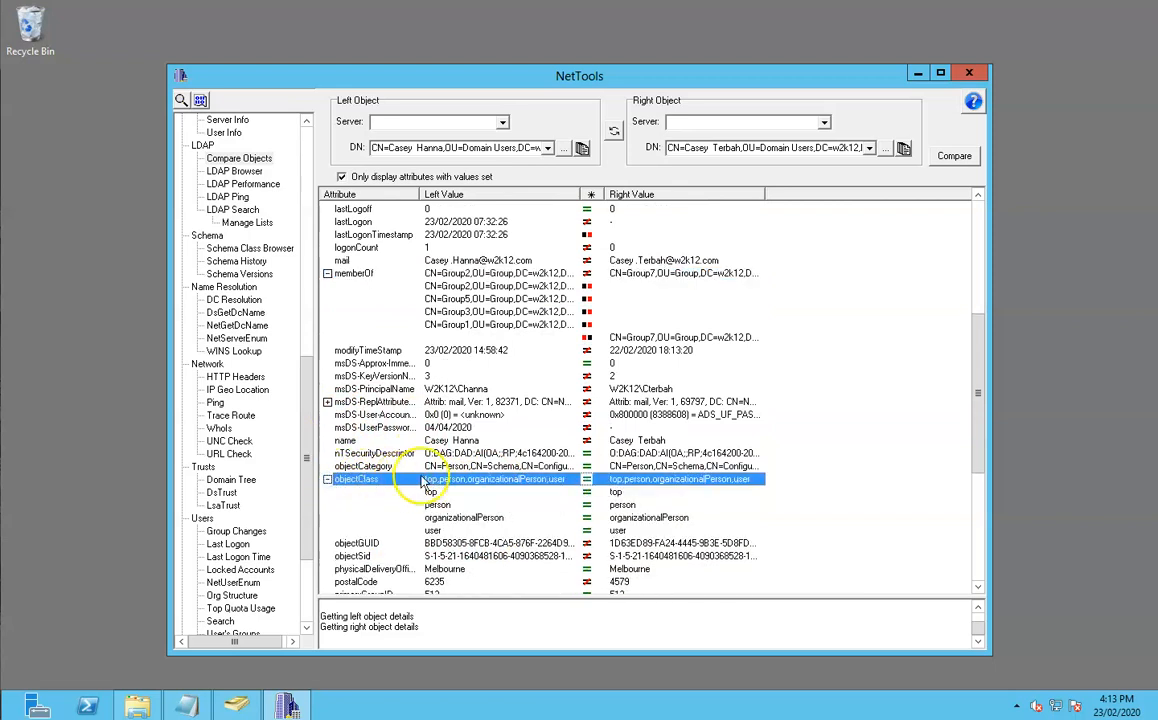
Expand the tokenGroups attribute and examine which group SIDs differ between the two users
scroll(551, 517, "down", 5)
scroll(555, 530, "down", 2)
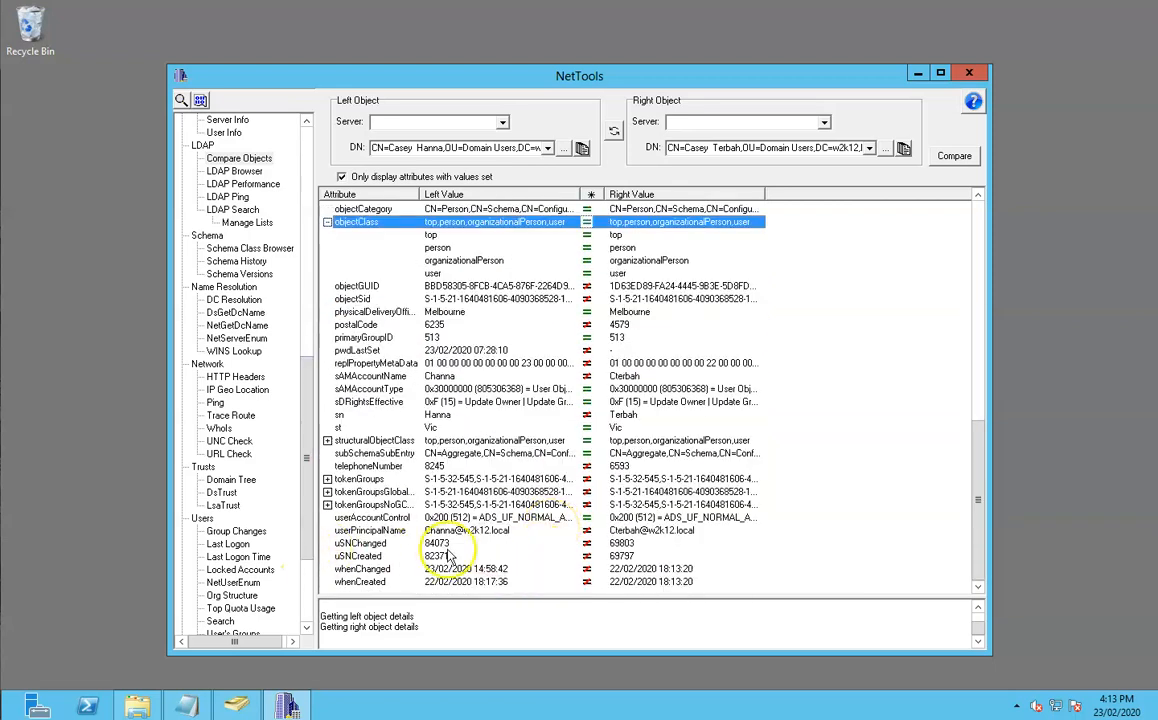
left_click(327, 479)
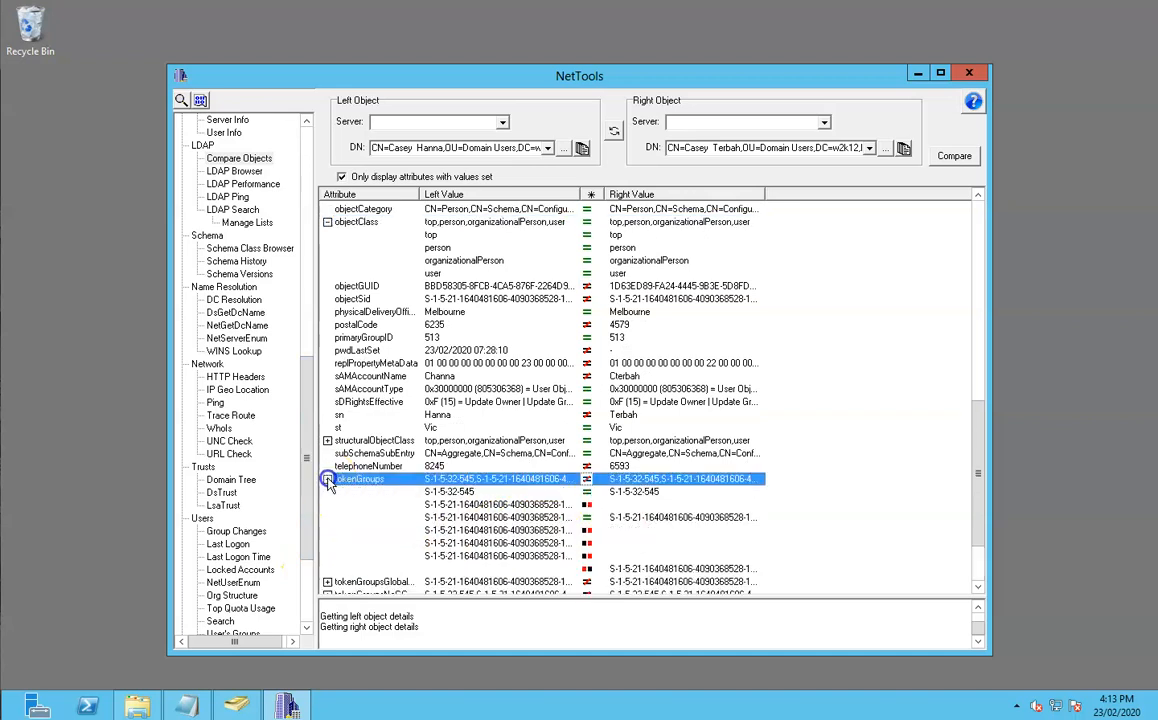
scroll(507, 437, "down", 2)
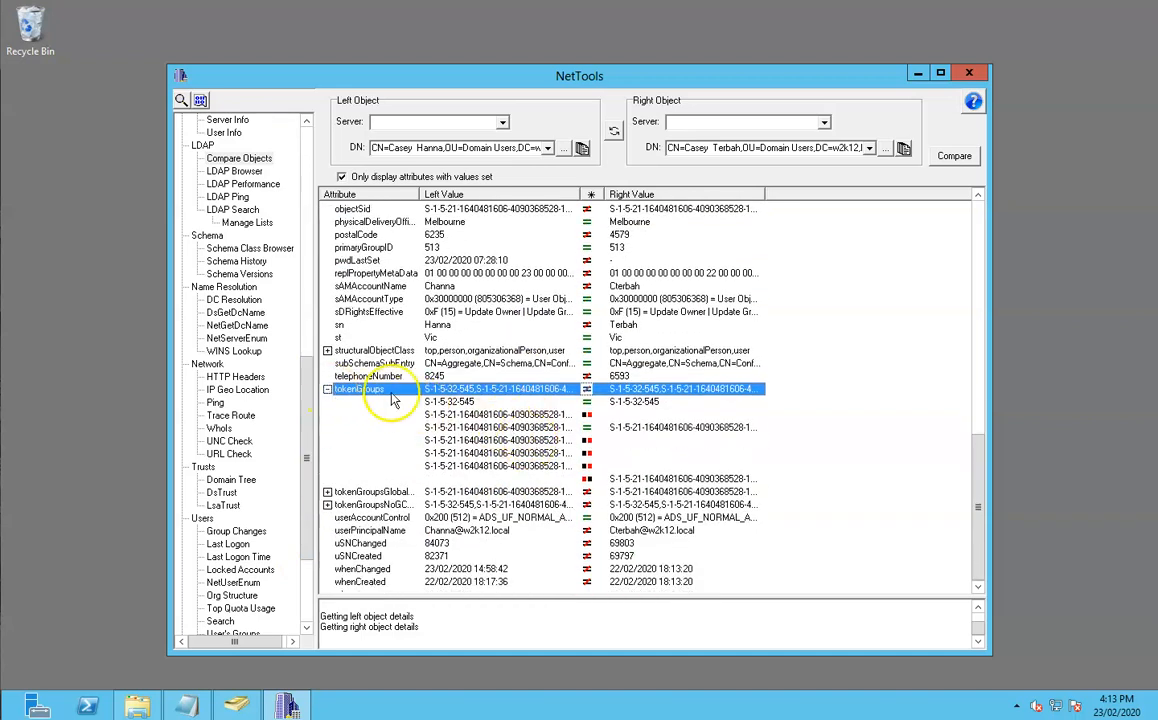
left_click(478, 440)
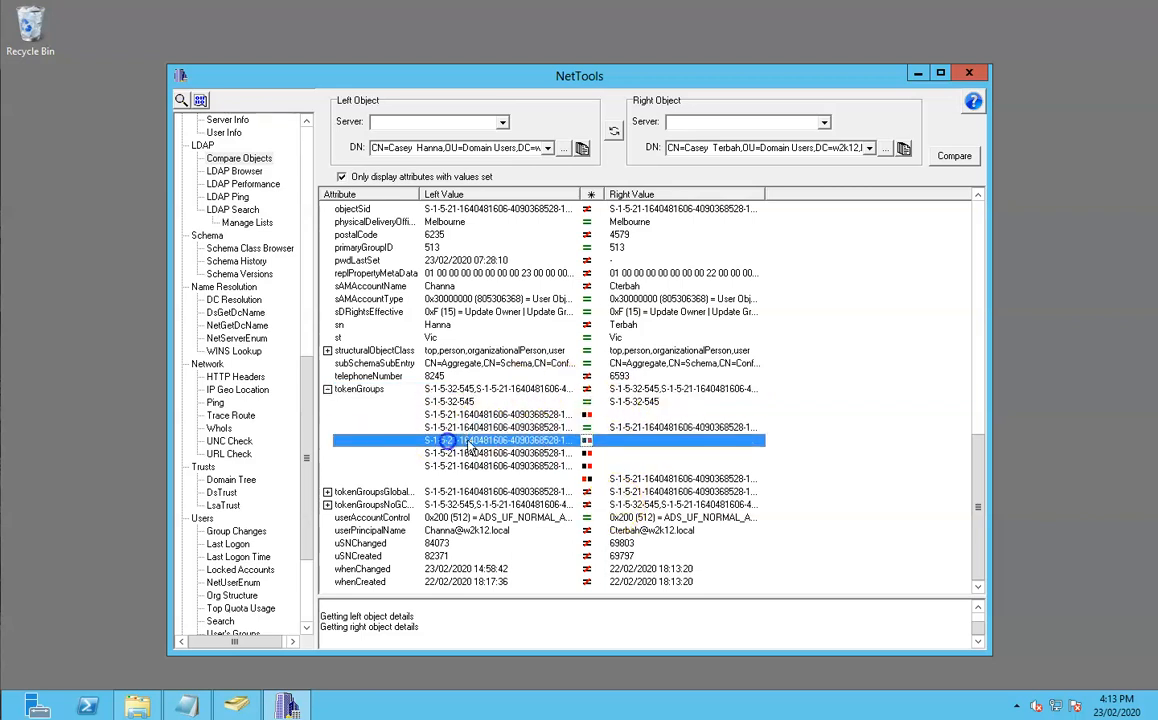
left_click(478, 389)
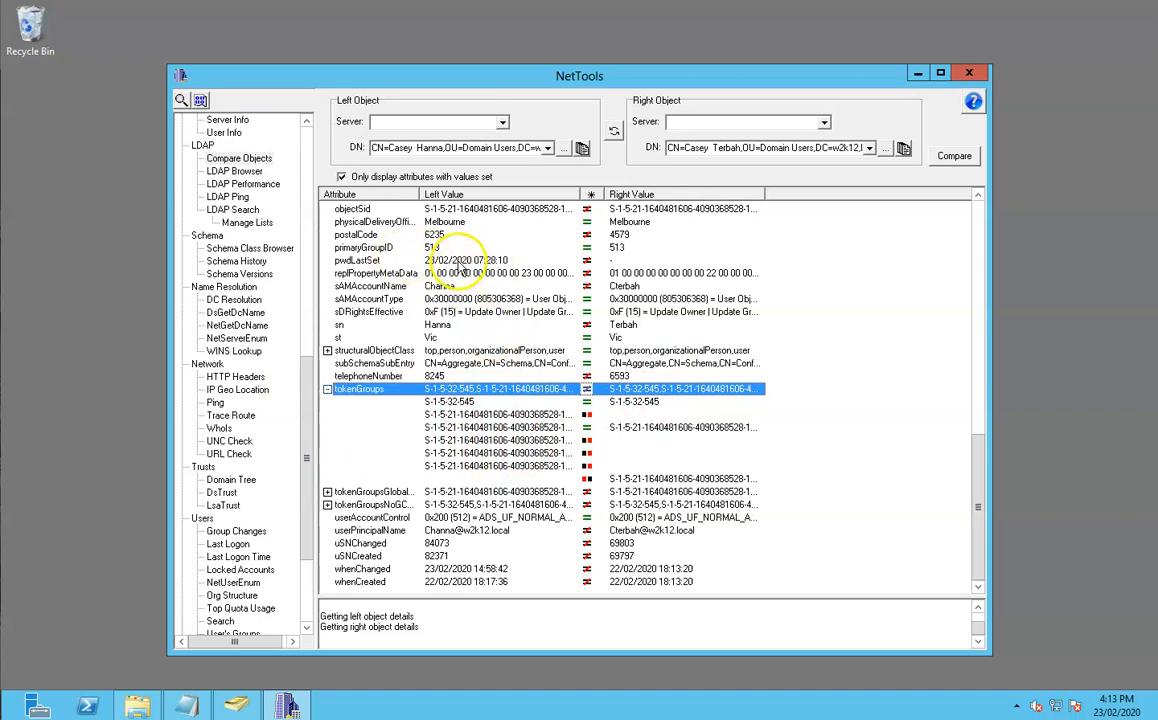
Copy the left object's DN into the right object's DN and run the comparison of the user against itself
left_click(488, 150)
key("ctrl+c")
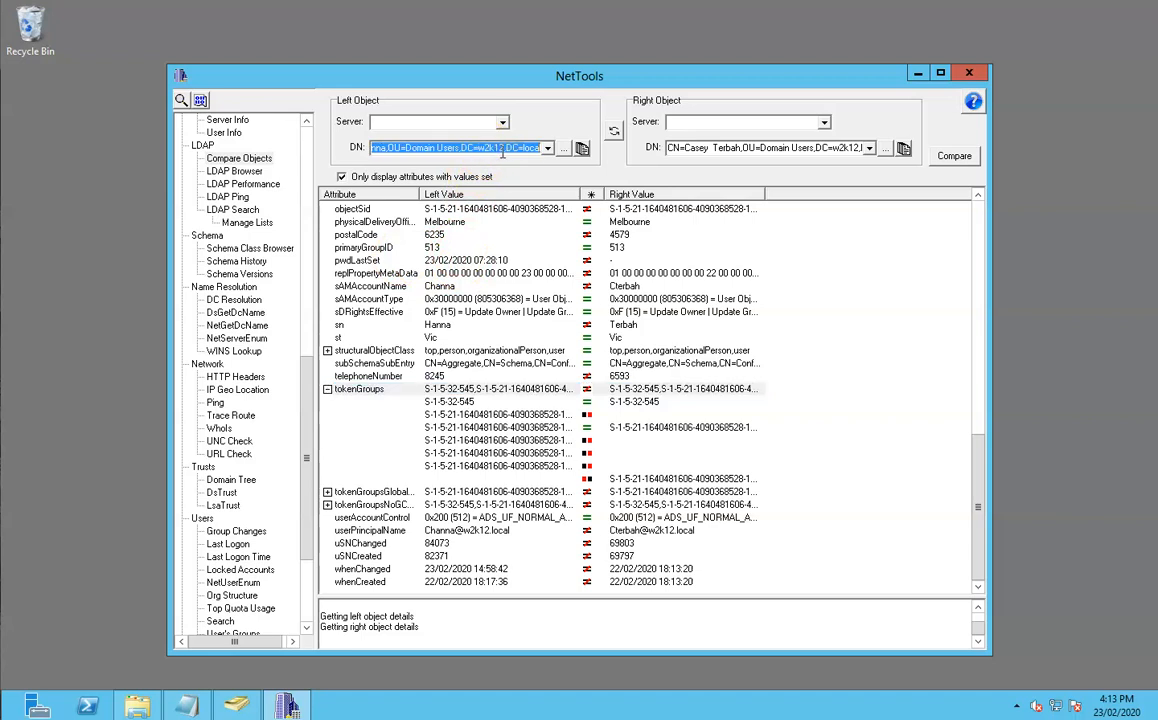
left_click(703, 148)
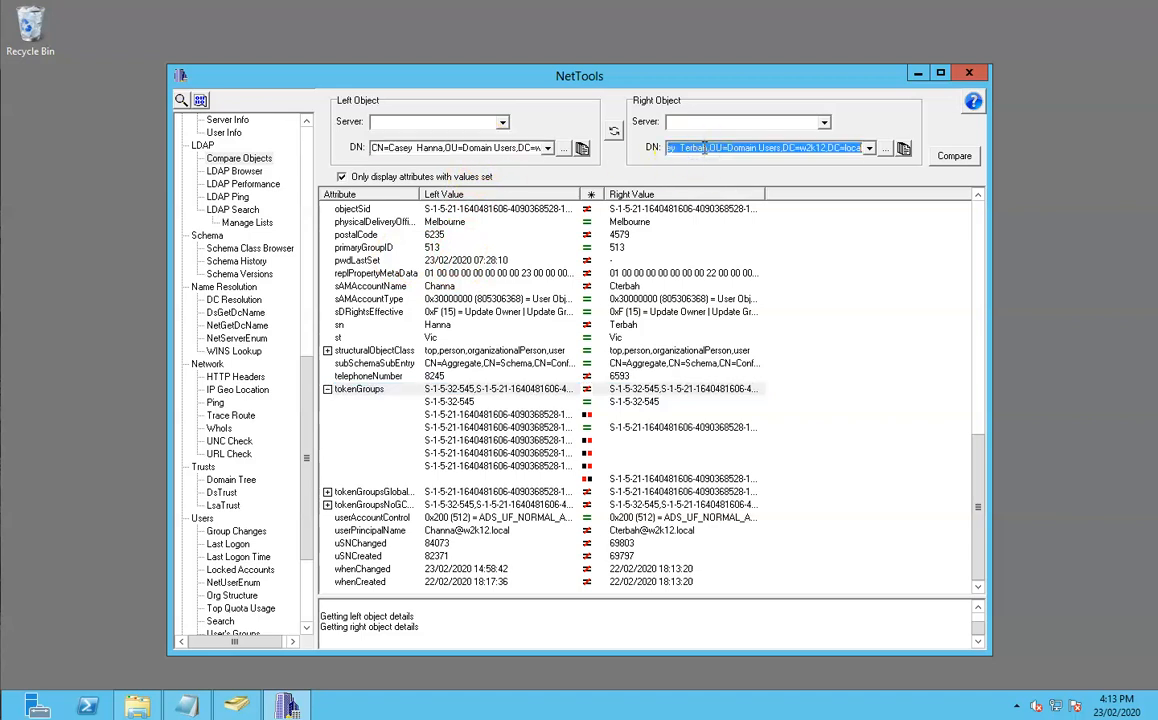
key("ctrl+v")
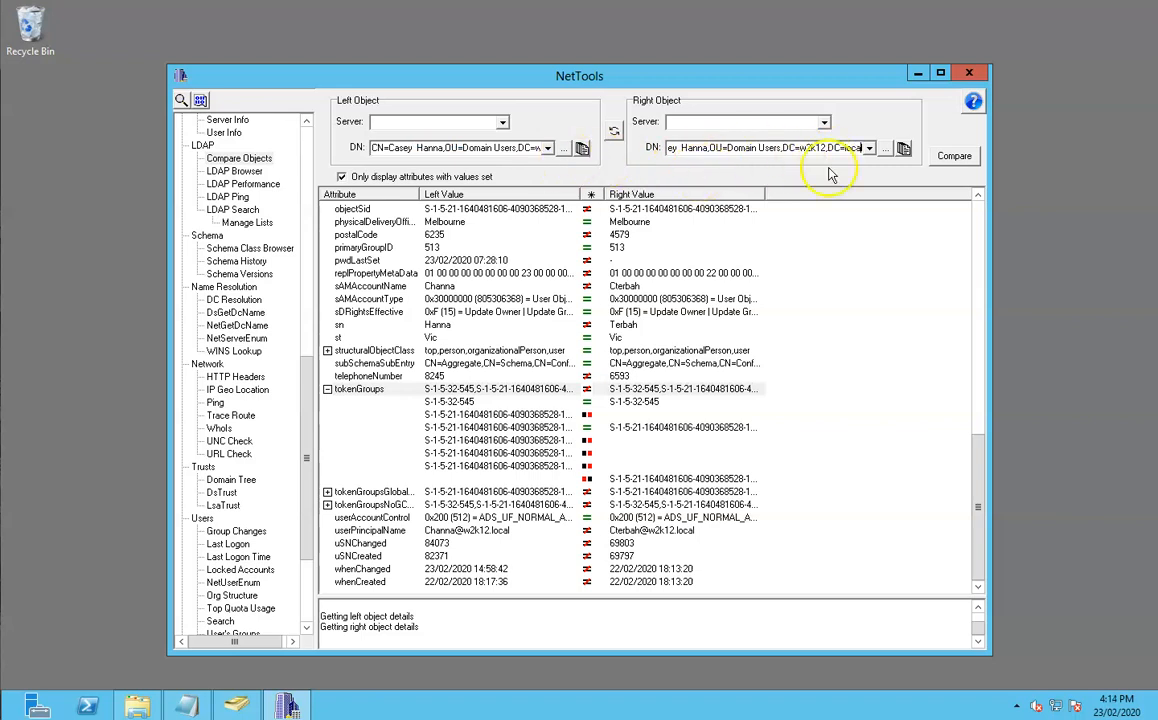
left_click(953, 158)
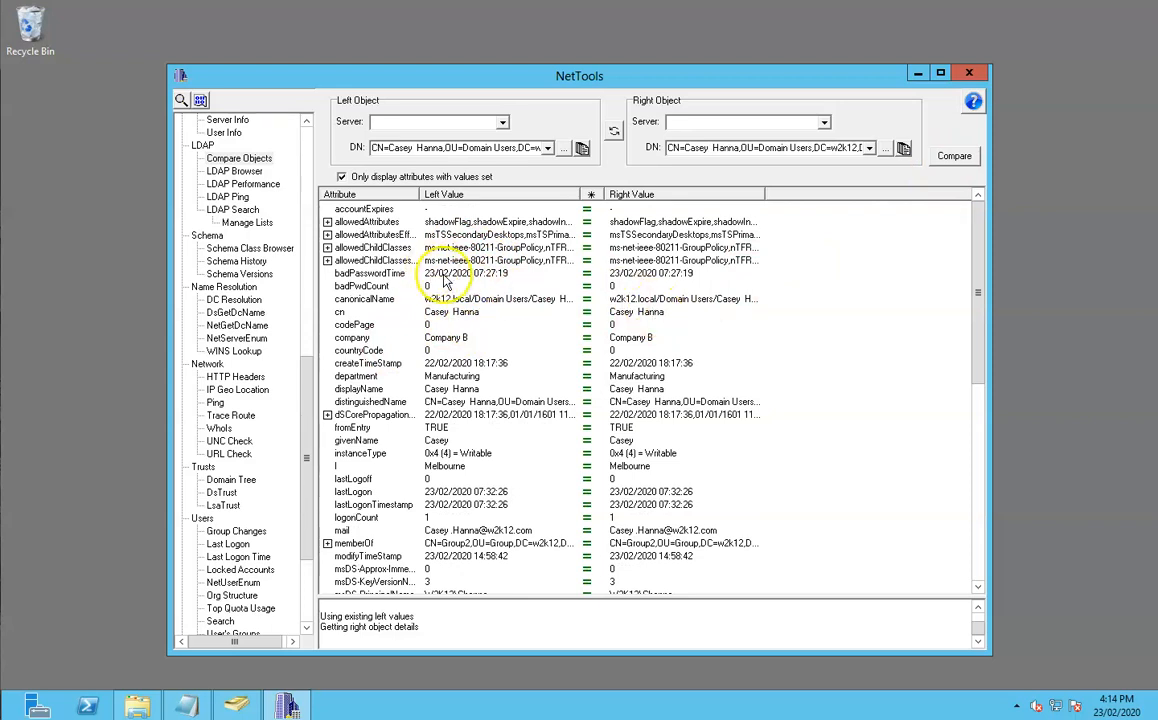
right_click(494, 273)
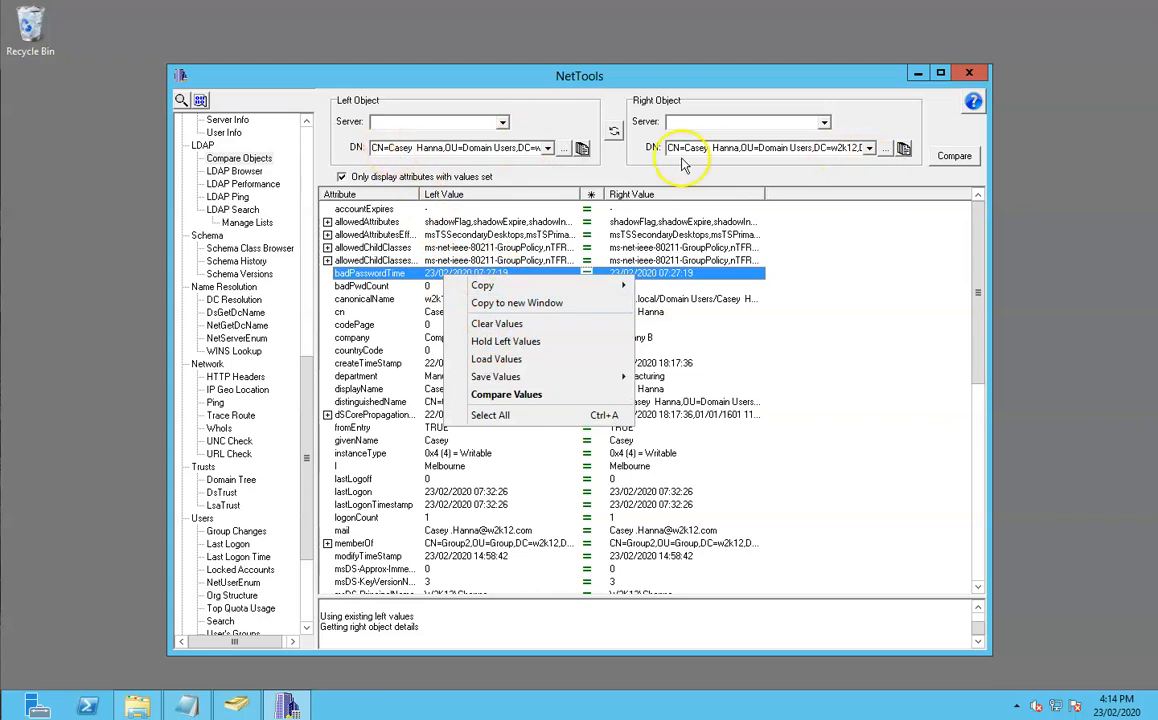
left_click(440, 260)
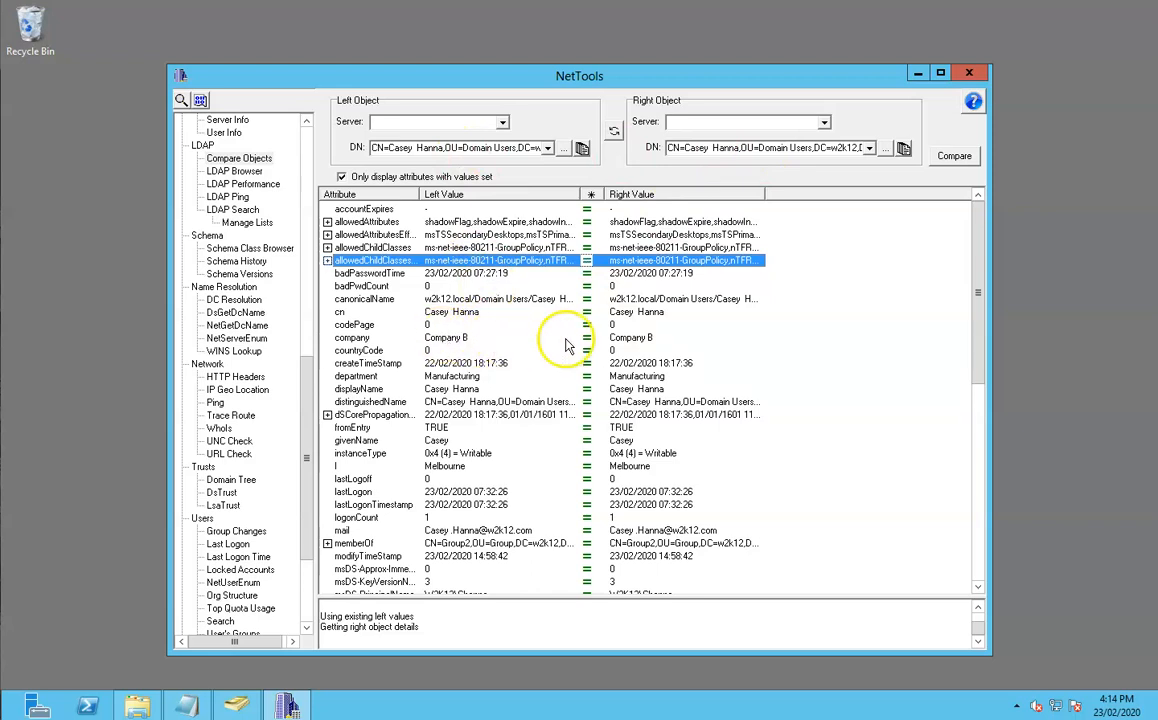
Switch to Active Directory Users and Computers, search for the compared user by first name, and open that user's properties
left_click(236, 706)
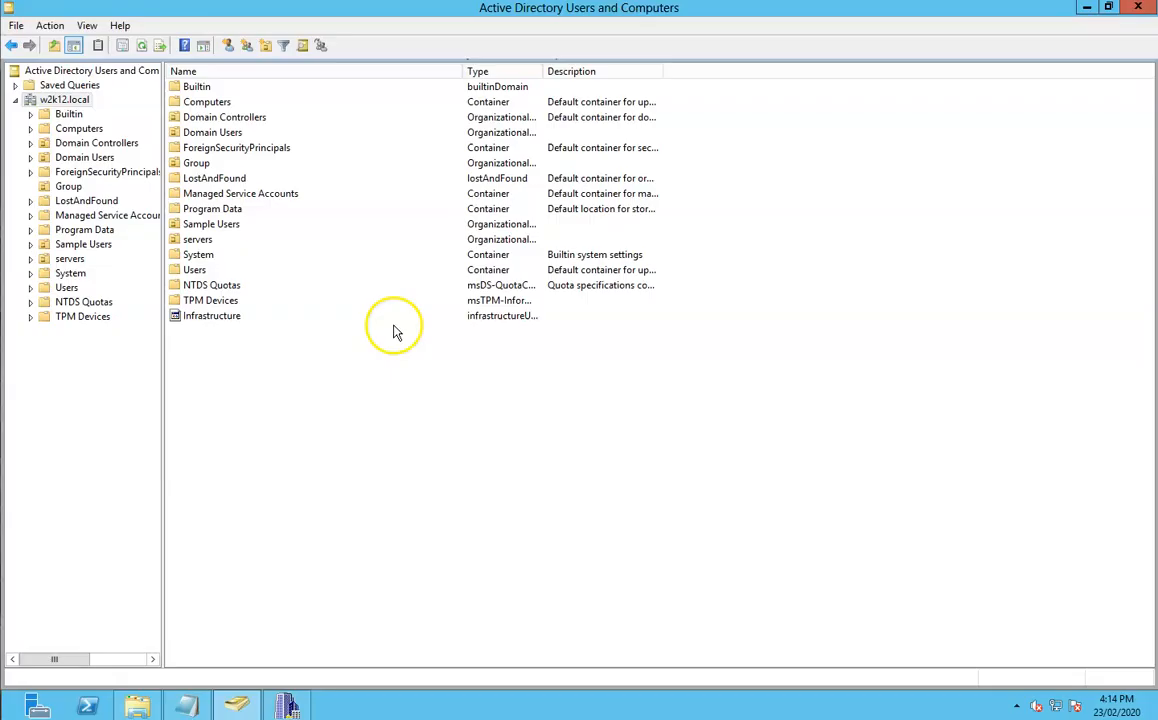
left_click(304, 46)
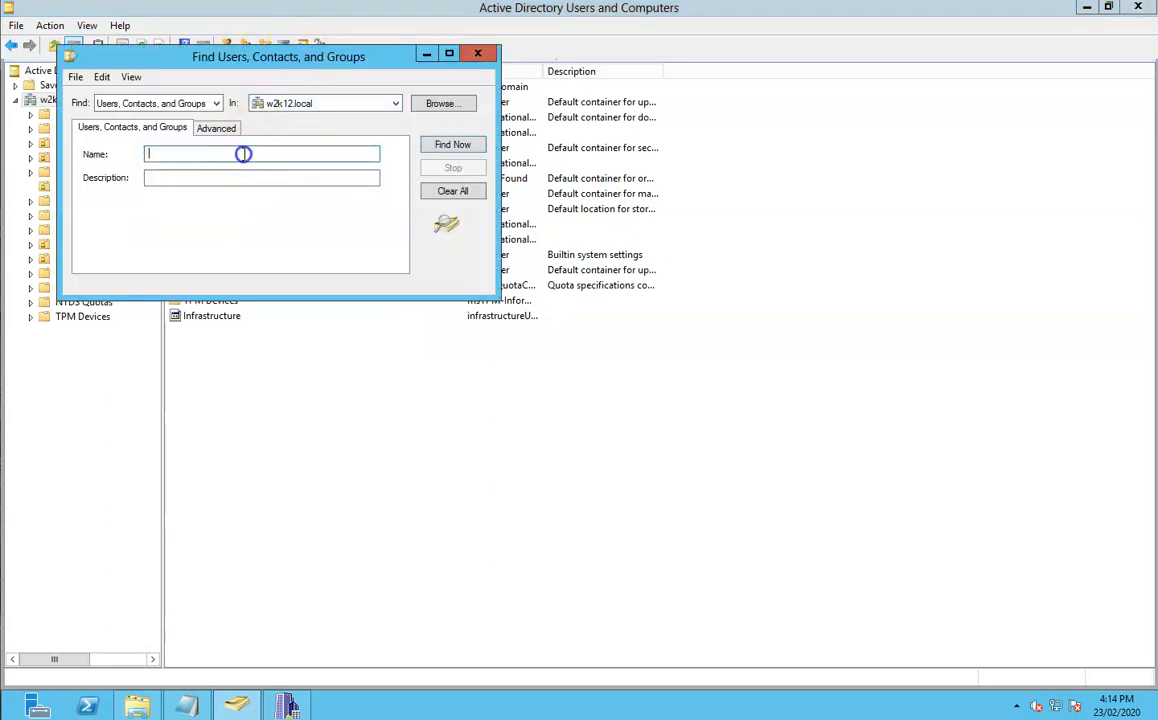
key("Return")
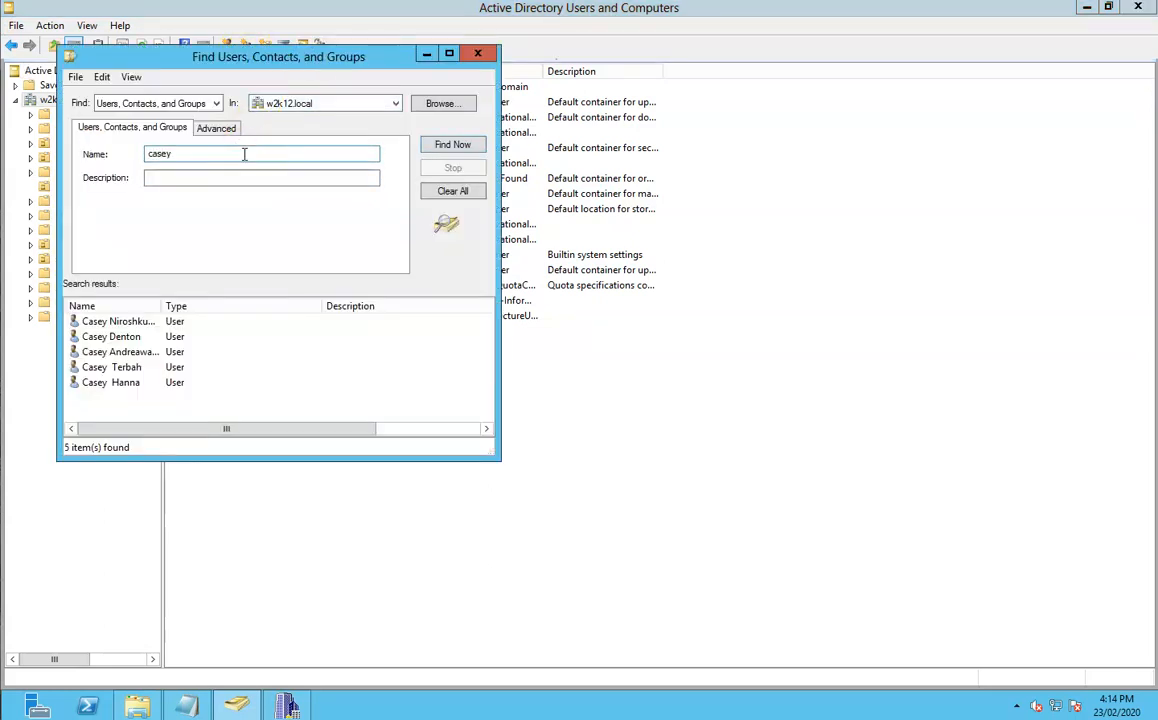
double_click(130, 383)
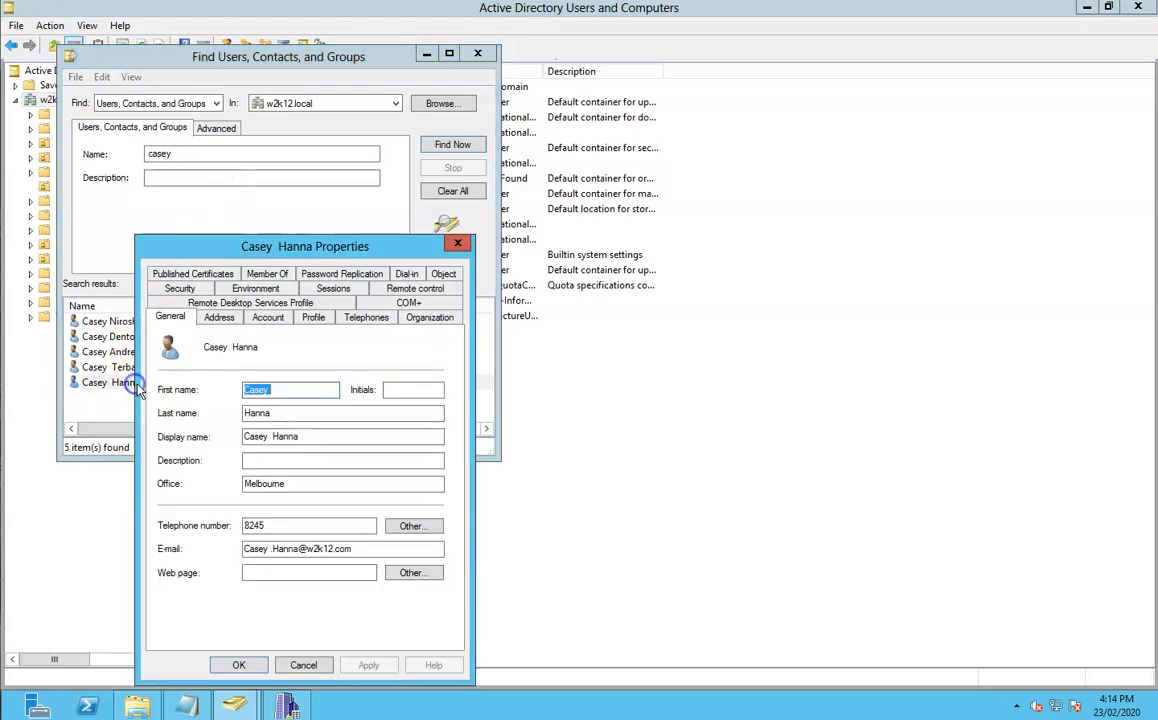
Change the user's company to Company A in the organization details and save the properties
left_click(428, 318)
left_click(266, 399)
key("BackSpace")
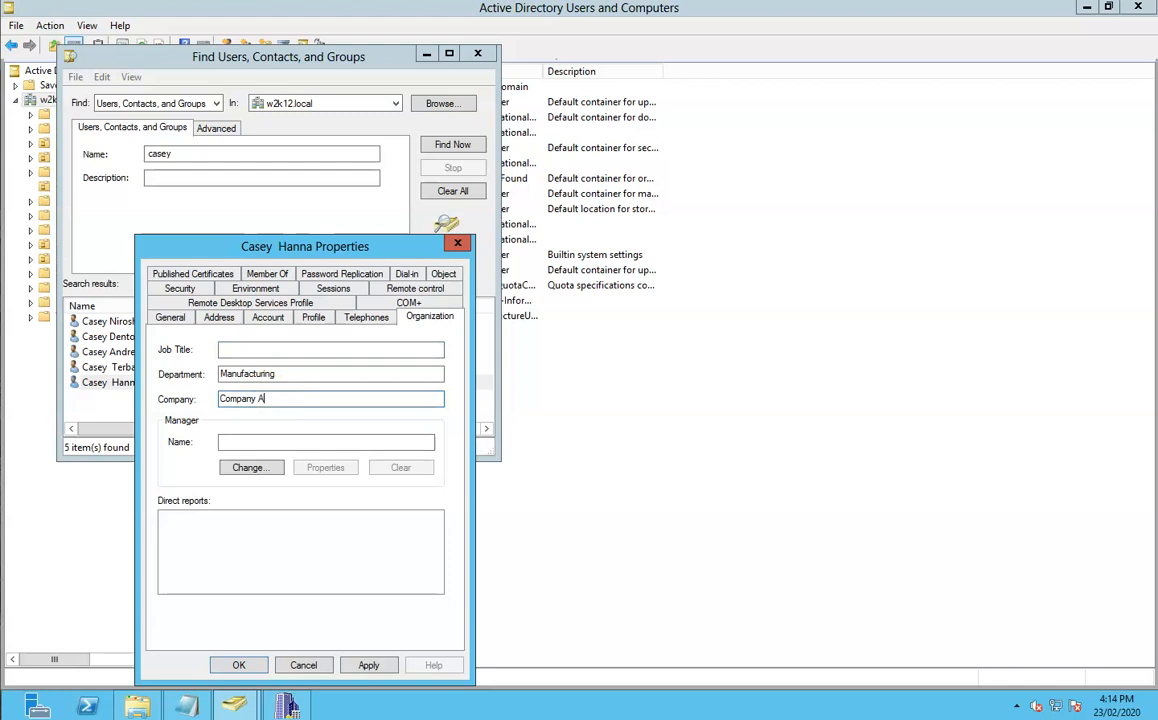
left_click(229, 668)
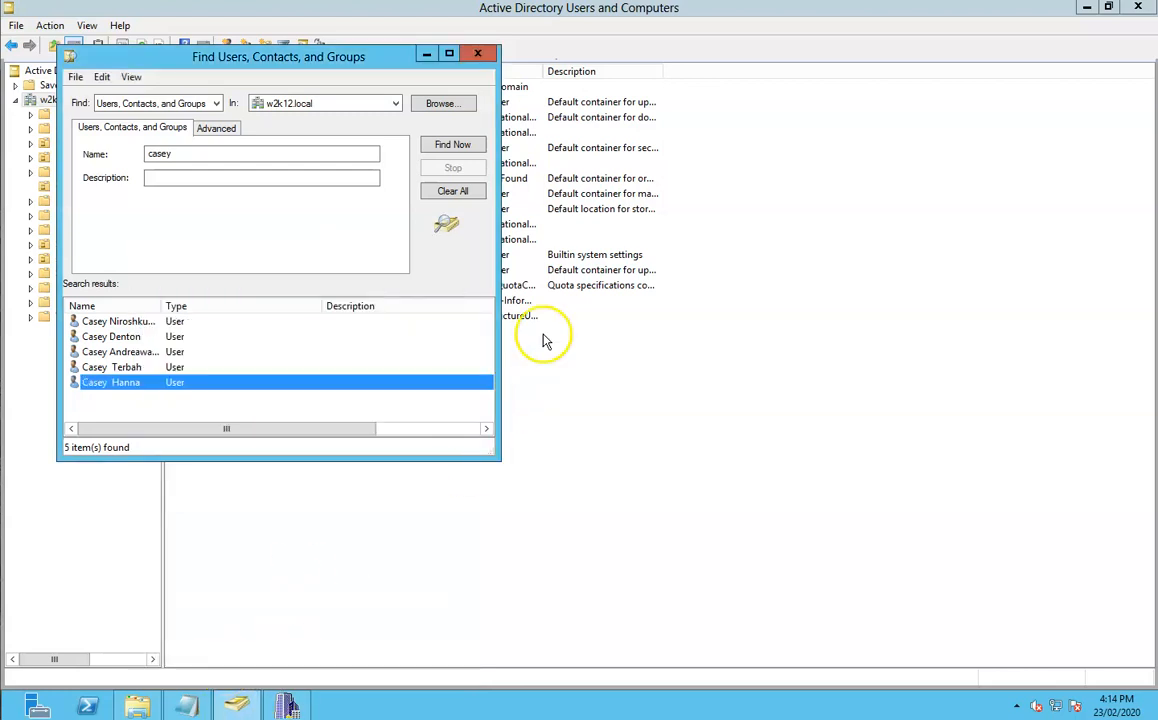
Switch back to NetTools, rerun the comparison, and filter the attributes to Don't Match to inspect the company change
left_click(290, 704)
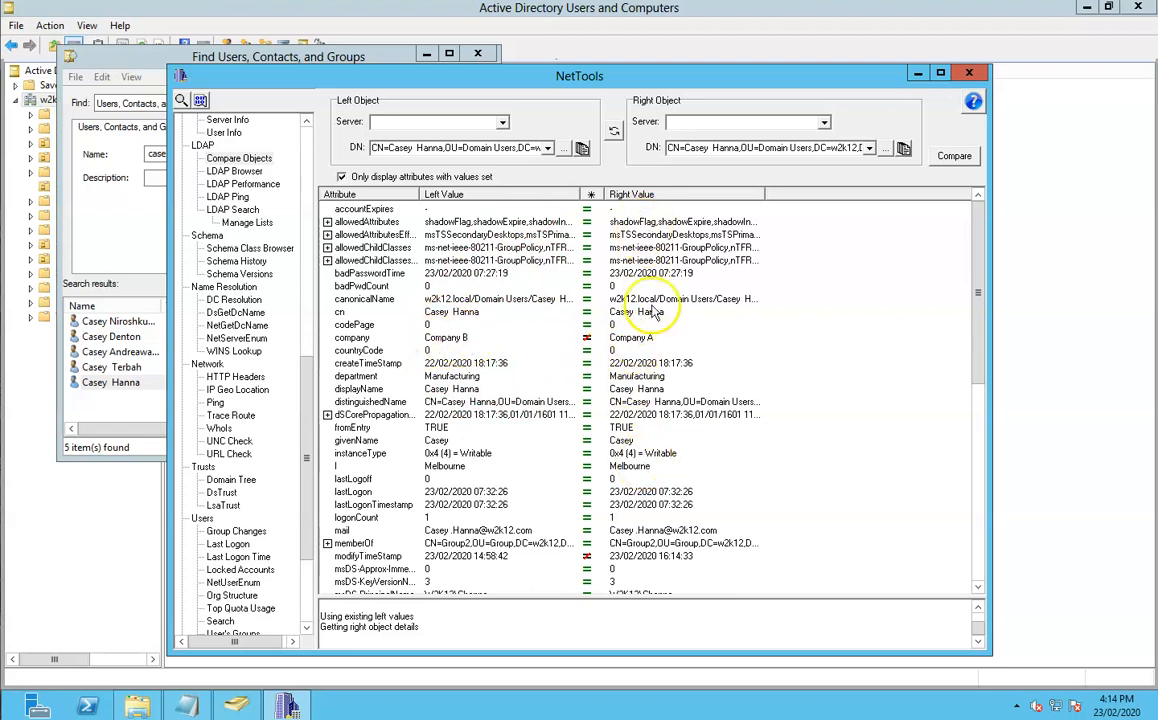
left_click_drag(977, 293, 1109, 525)
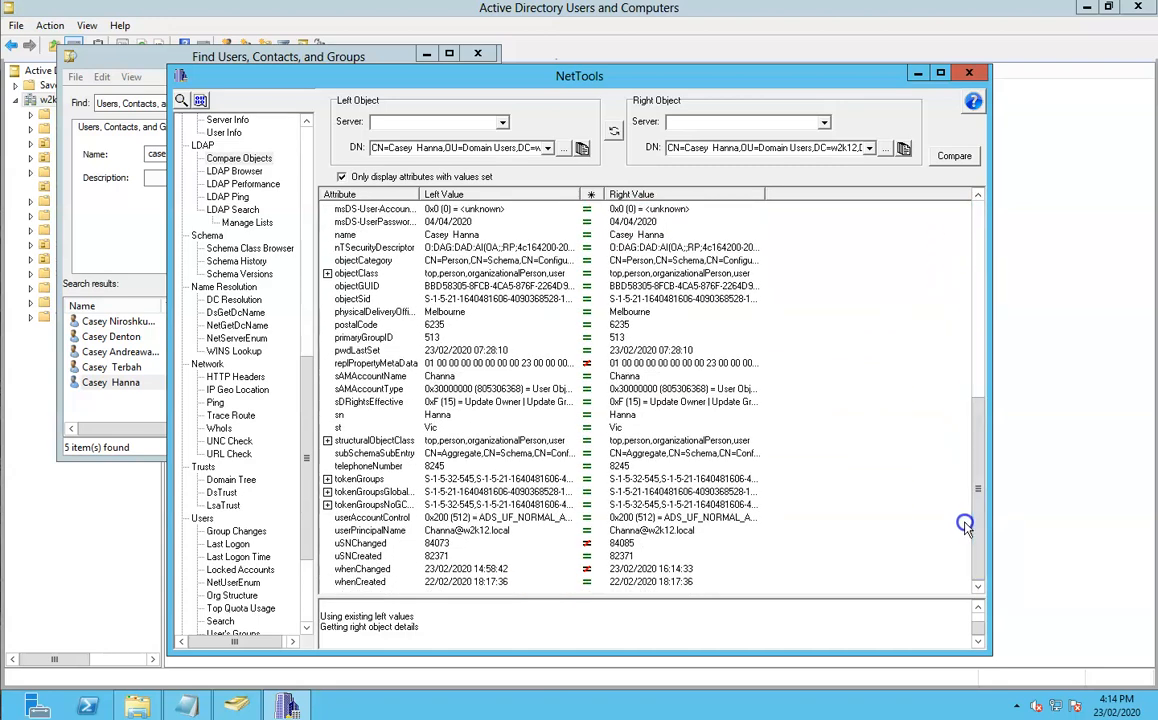
left_click(592, 193)
left_click(618, 216)
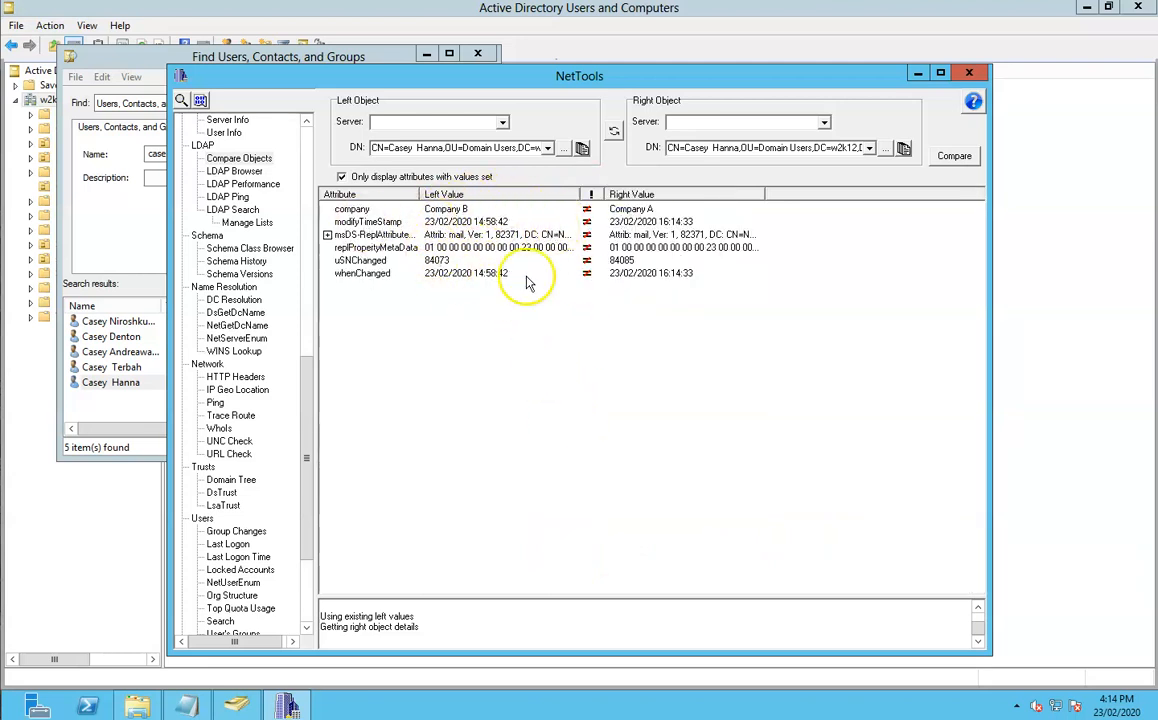
left_click(455, 210)
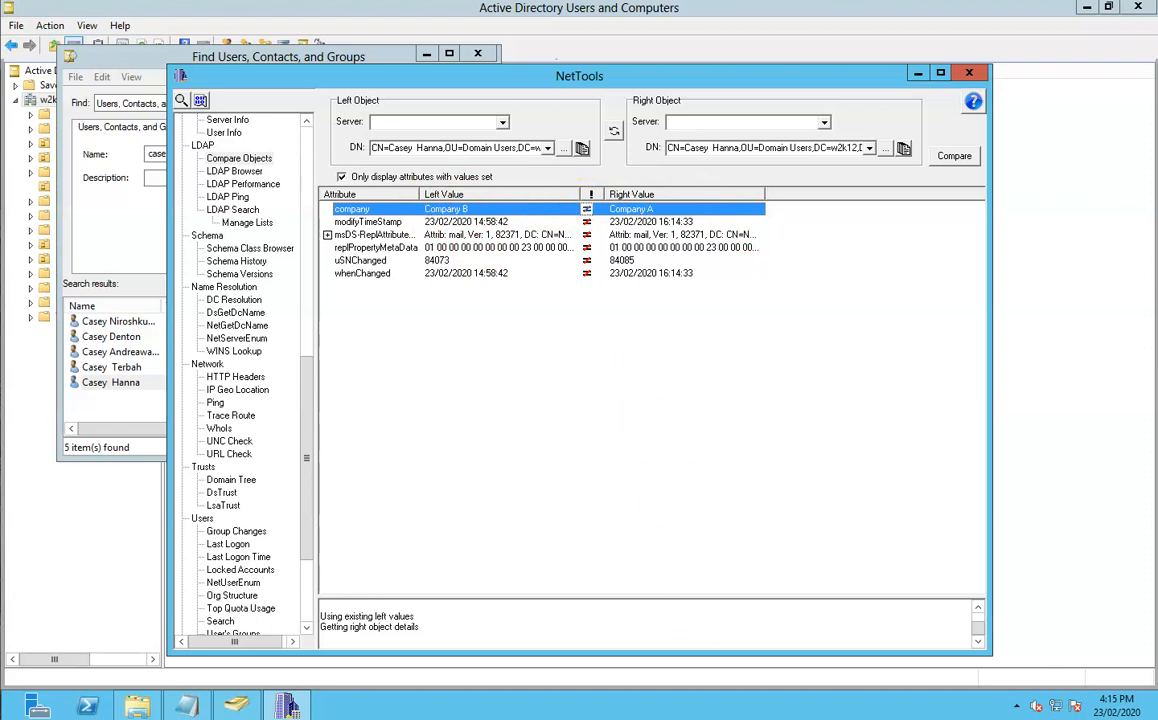
Show all attributes again and save the left values to a Compare Object Results file named with the user's first name
left_click(594, 197)
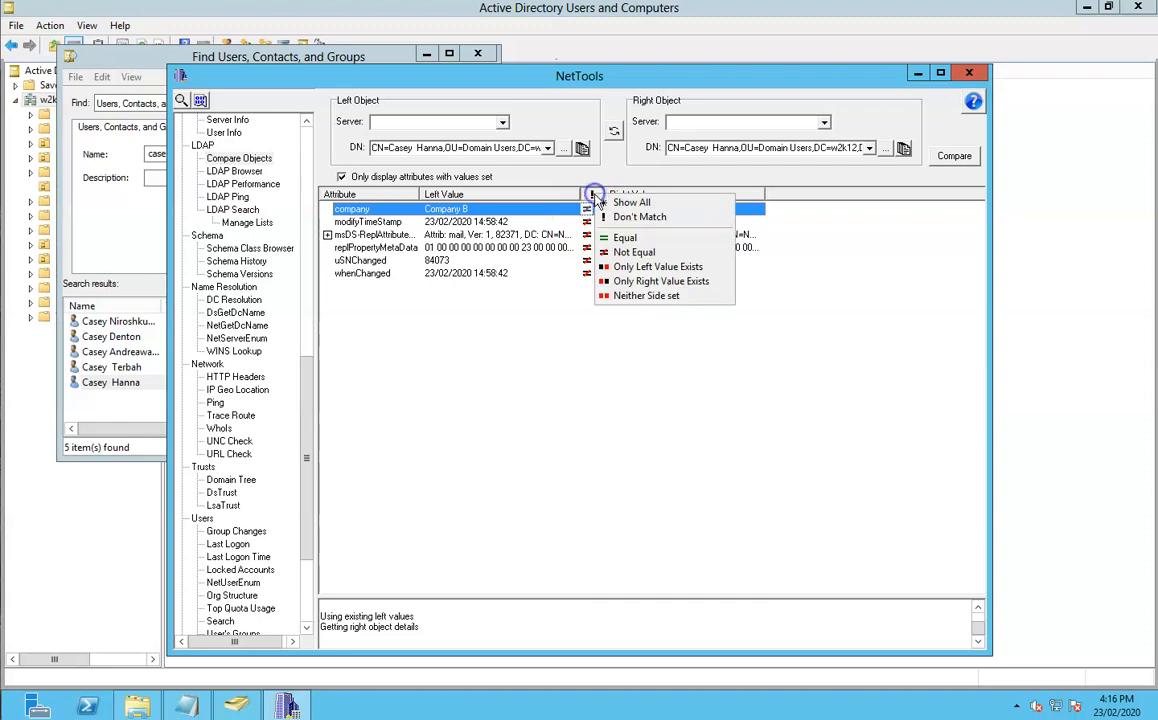
left_click(616, 202)
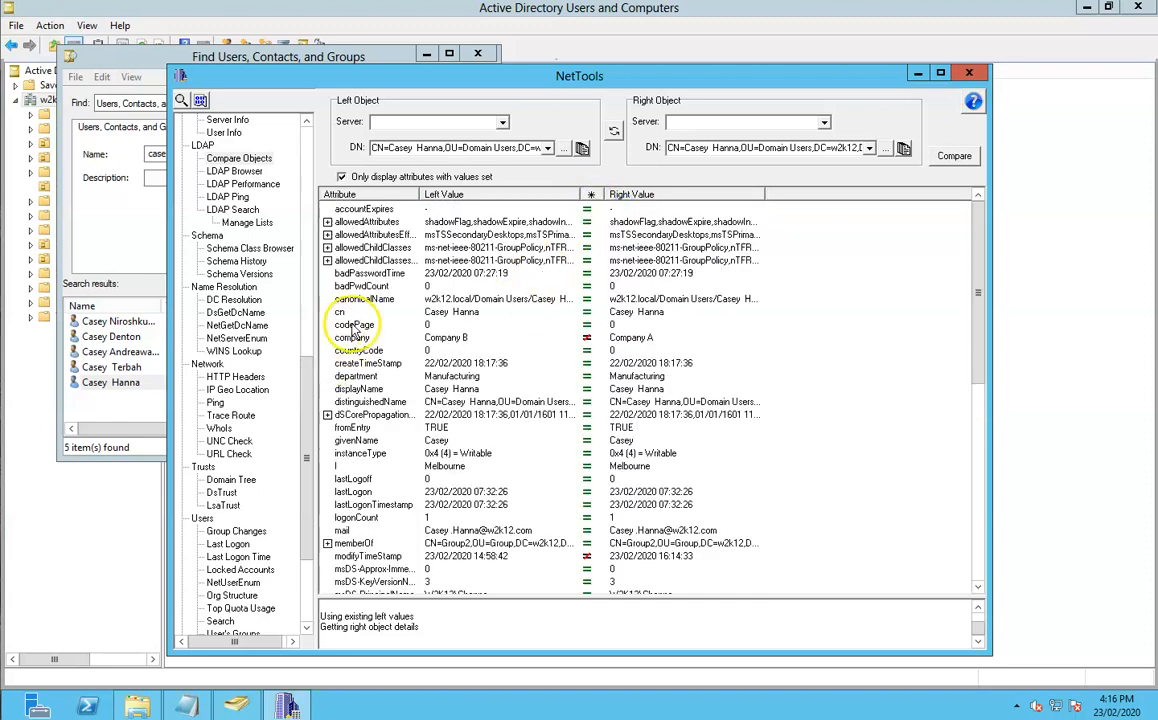
right_click(470, 261)
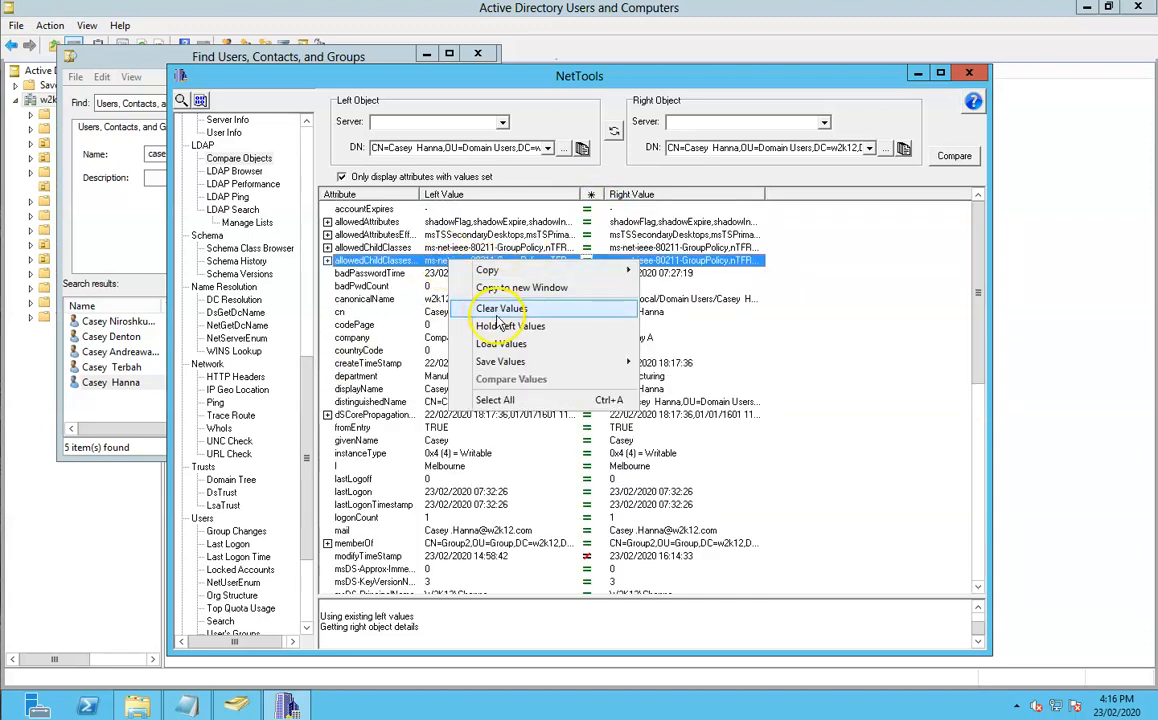
mouse_move(502, 362)
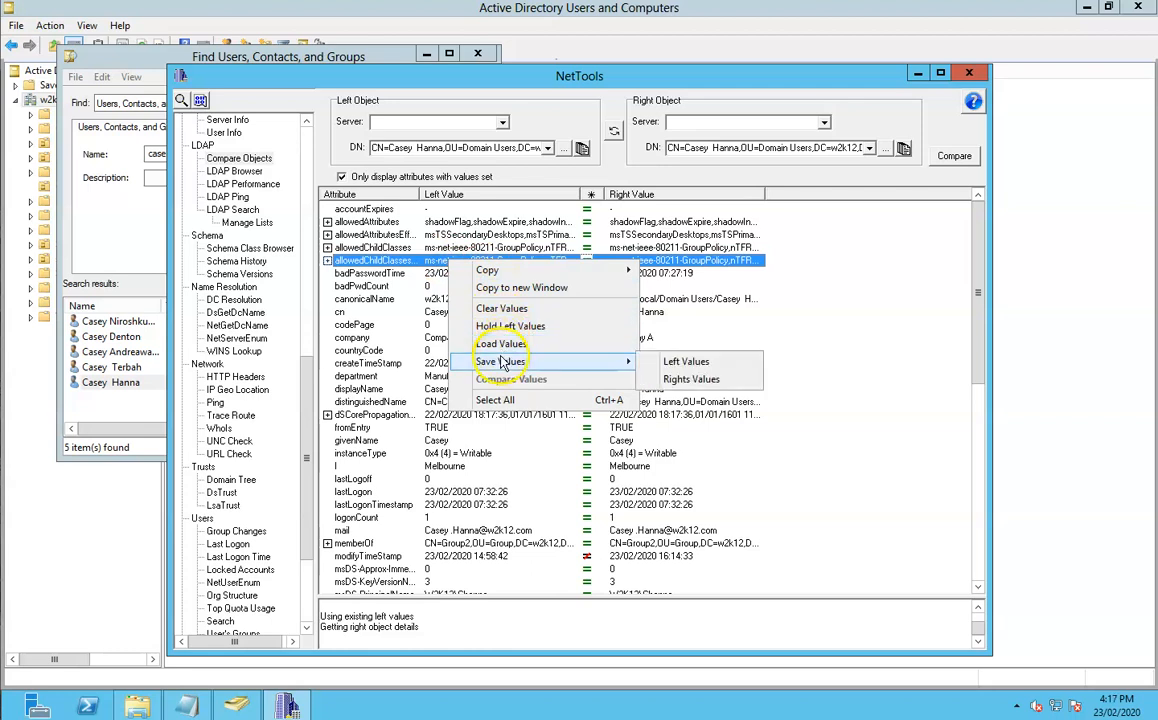
left_click(686, 362)
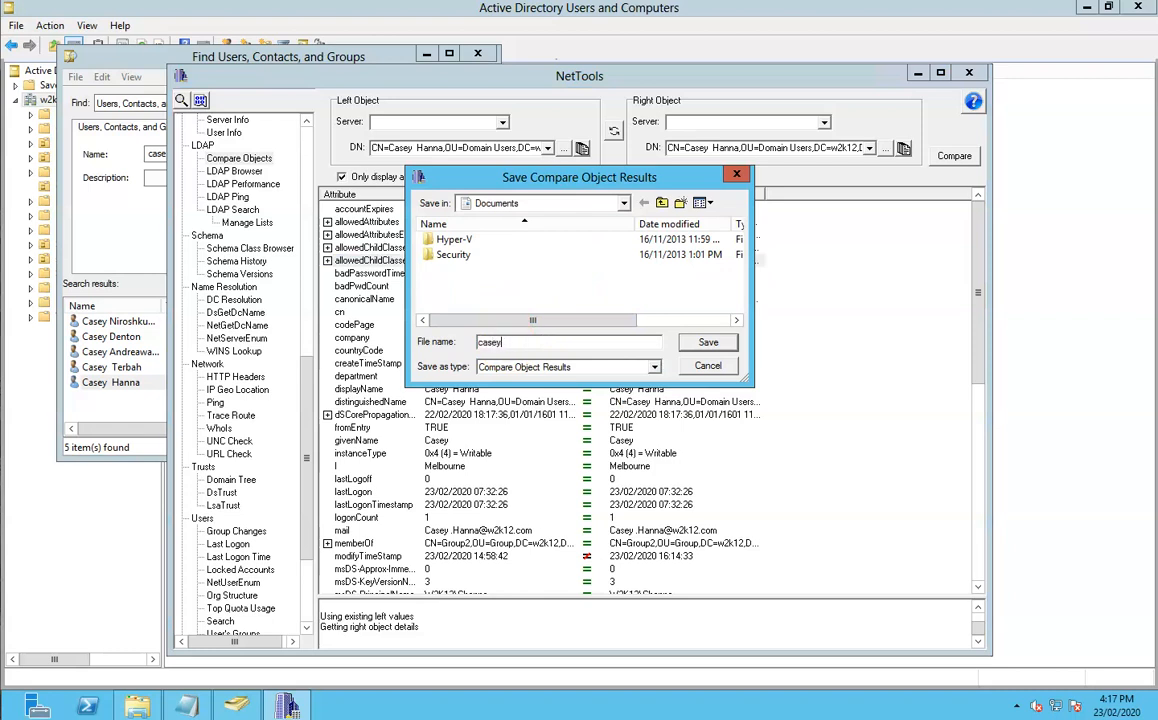
left_click(706, 343)
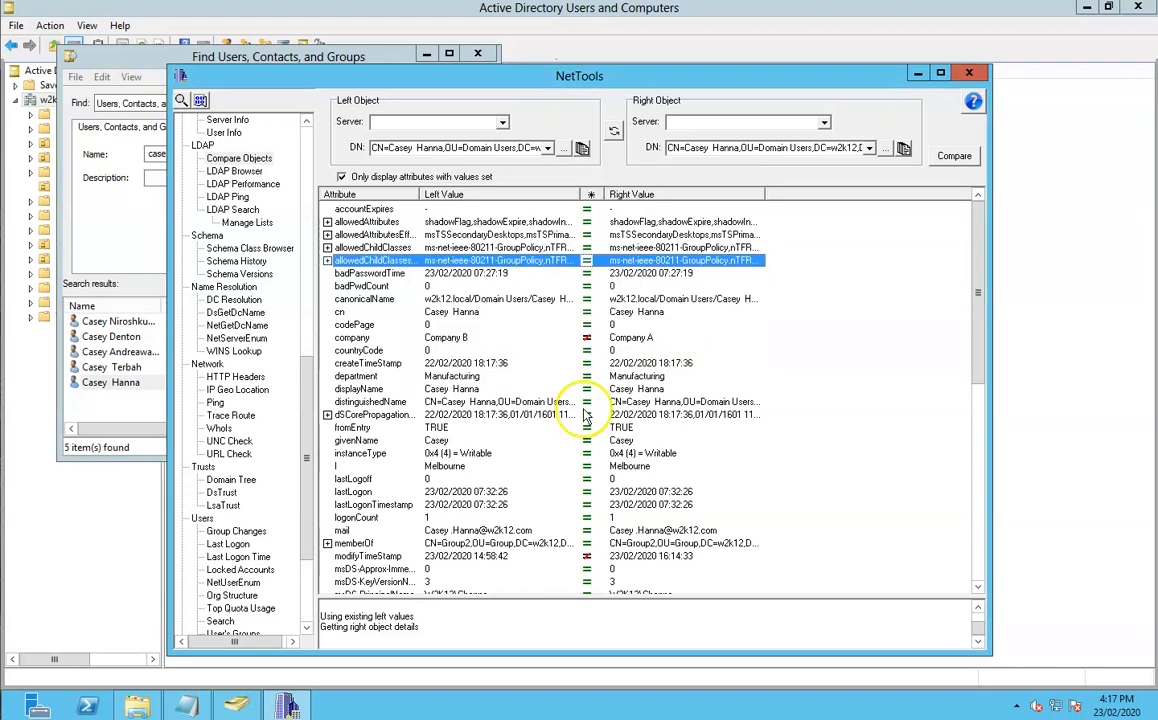
Load the saved Compare Object Results file as the left values
right_click(464, 264)
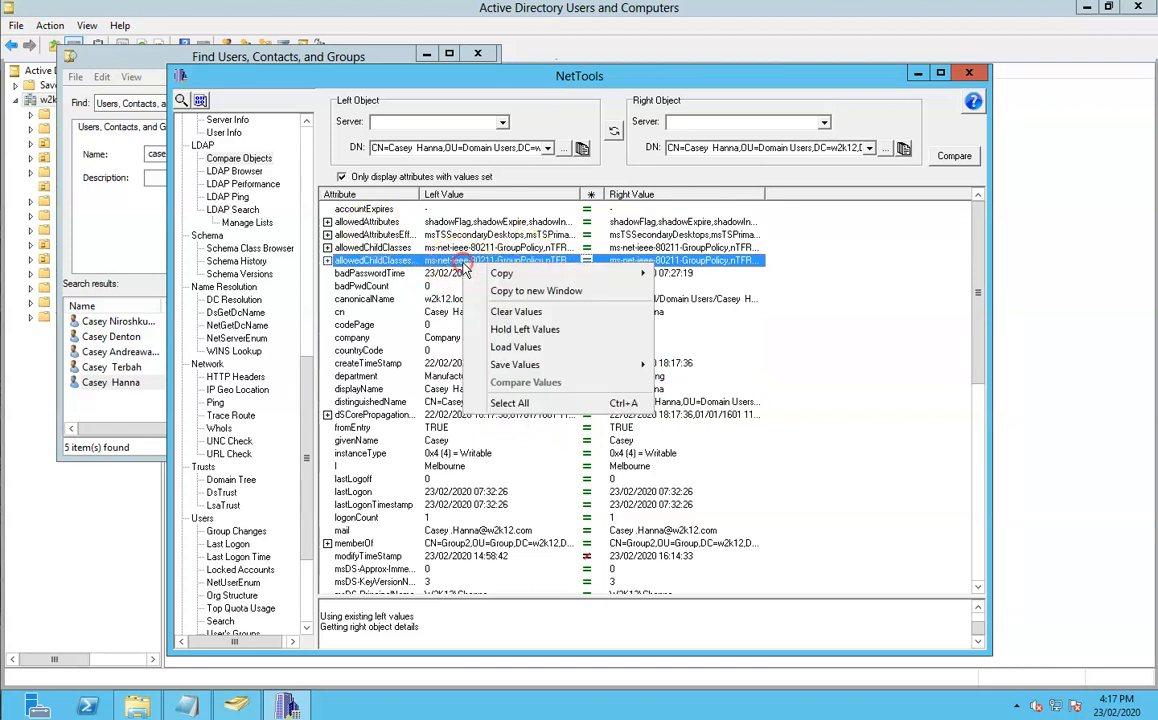
left_click(512, 344)
double_click(459, 271)
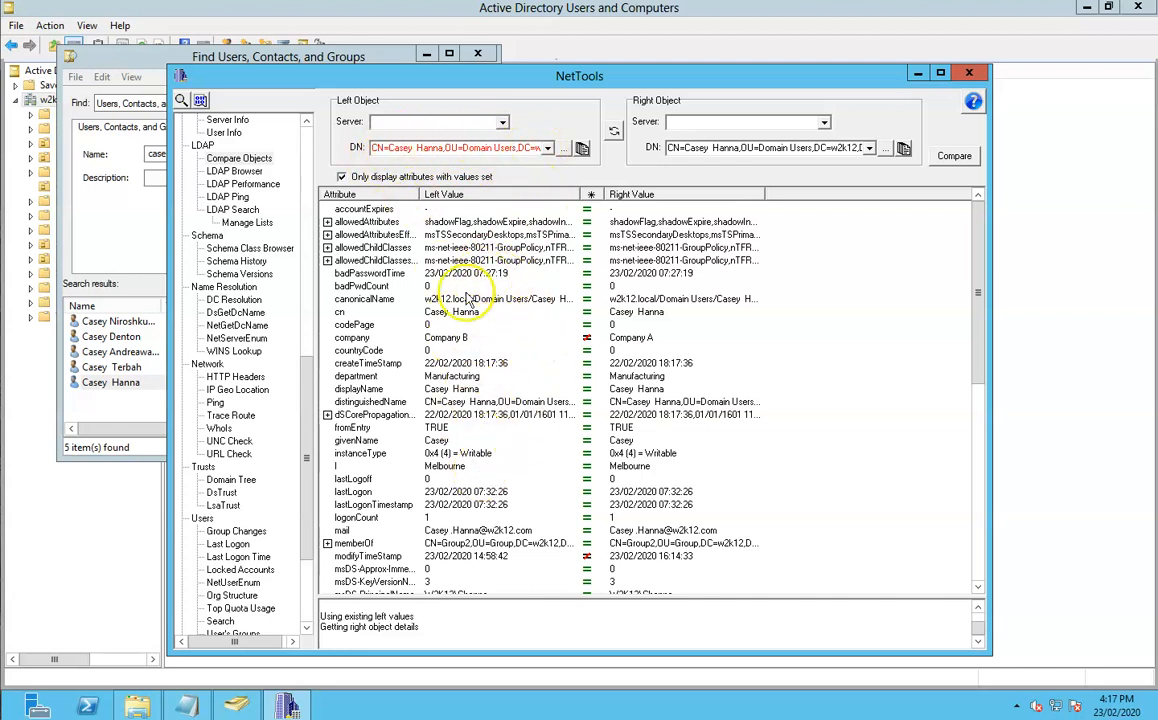
Clear the loaded values, choose the second user's previously used DN as the right object, and run the comparison
right_click(490, 314)
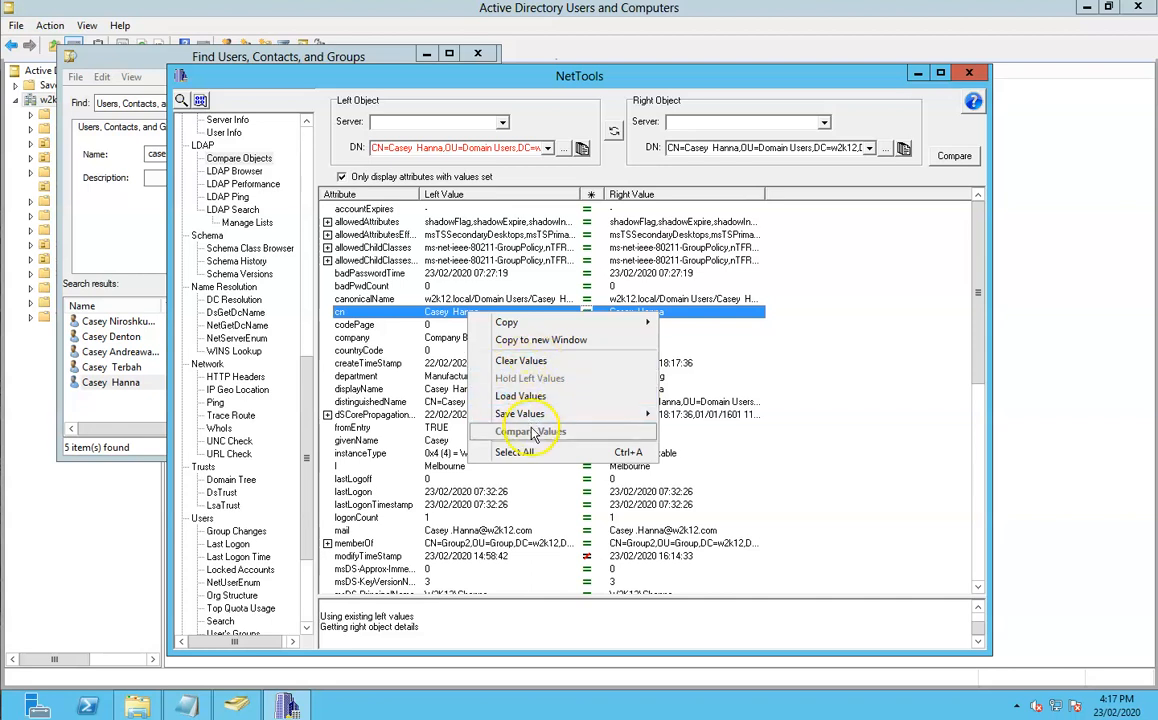
left_click(512, 362)
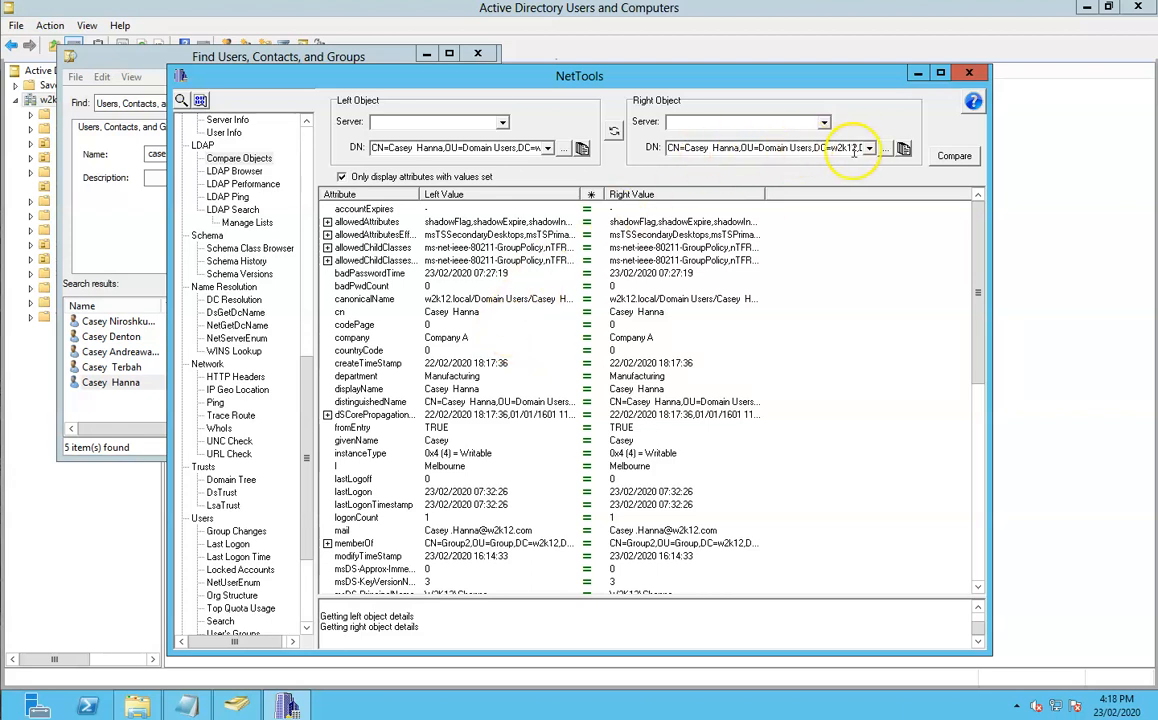
left_click(871, 149)
left_click(760, 174)
left_click(955, 158)
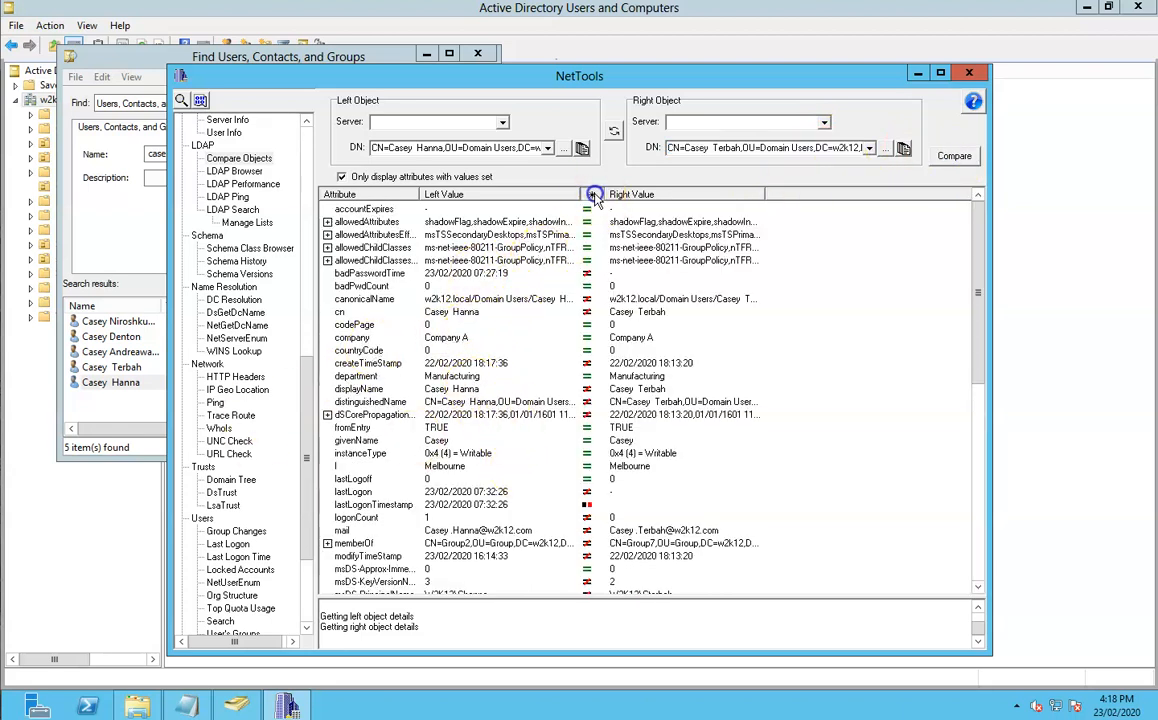
Filter the comparison to Don't Match and inspect the two users' mail values in the byte-level Compare Values view
left_click(593, 195)
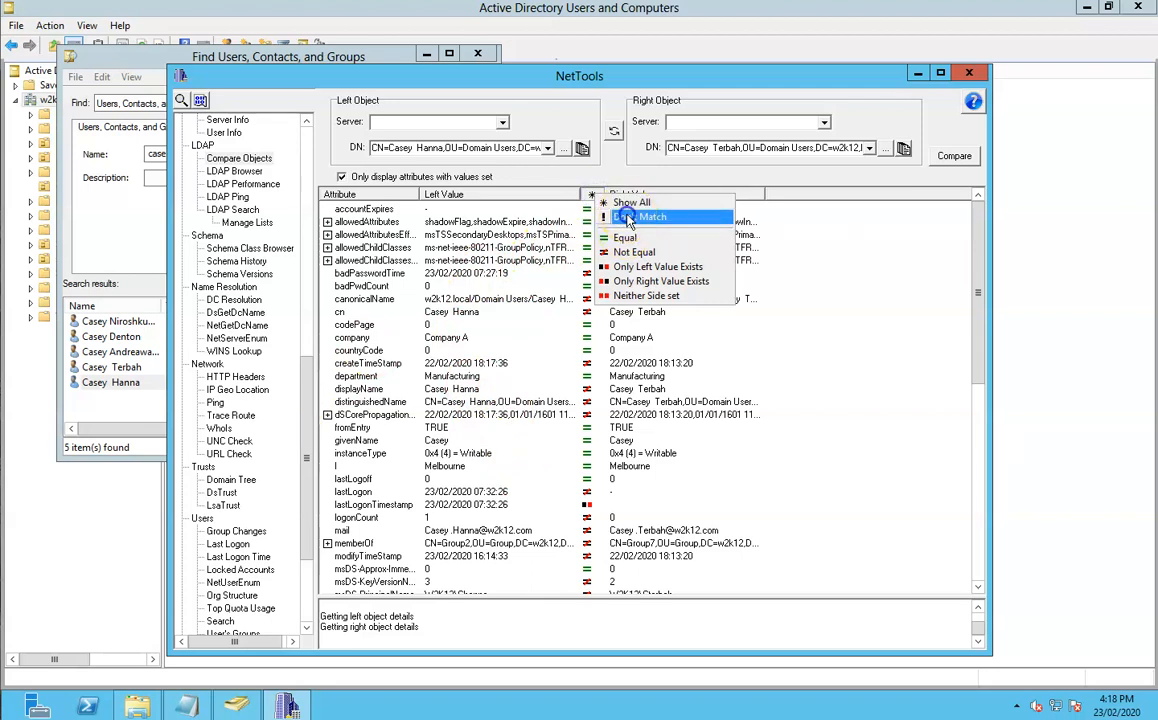
left_click(627, 218)
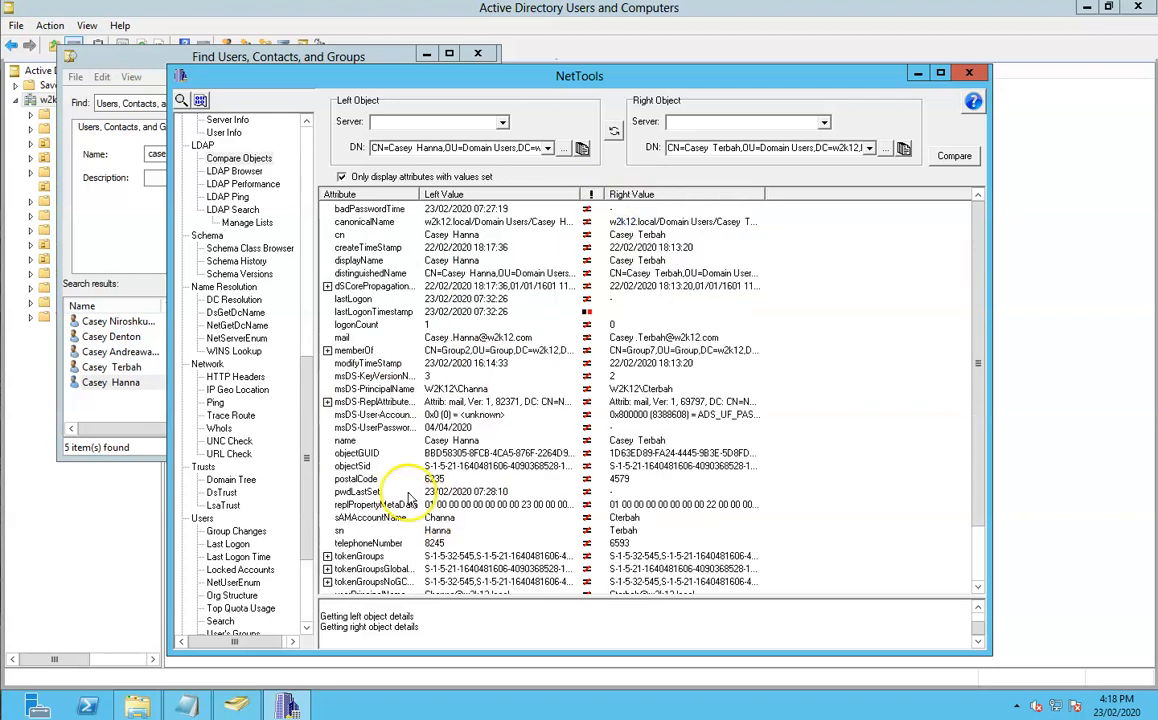
double_click(474, 340)
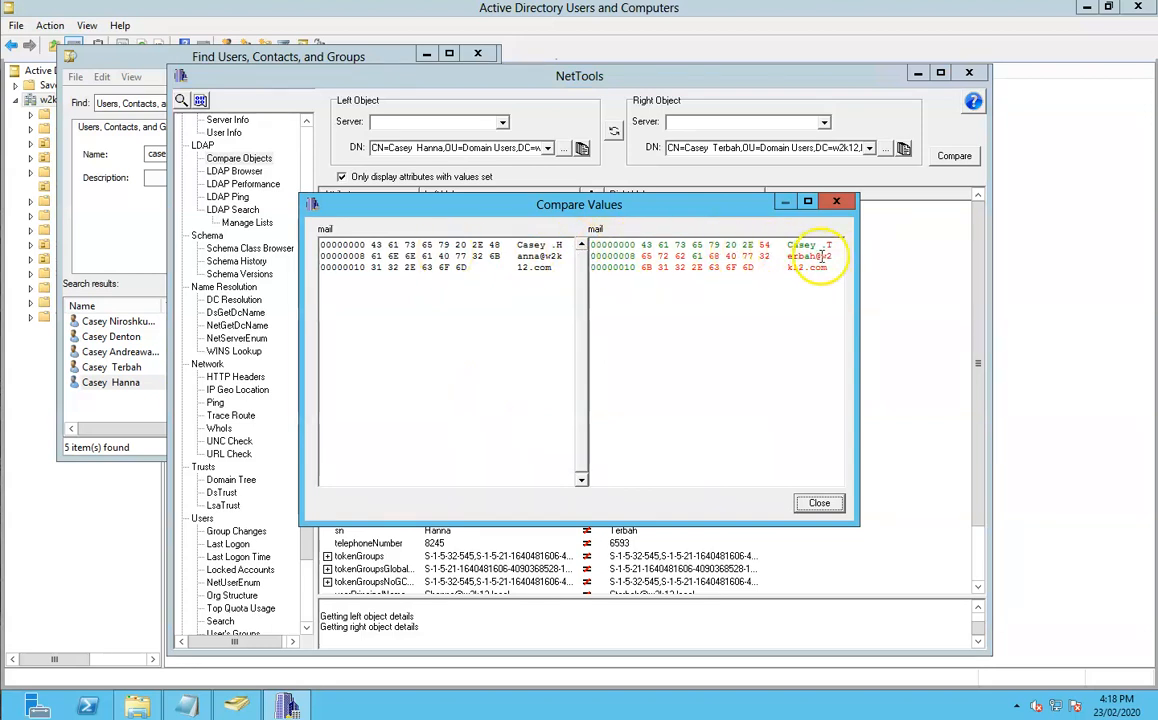
left_click(819, 504)
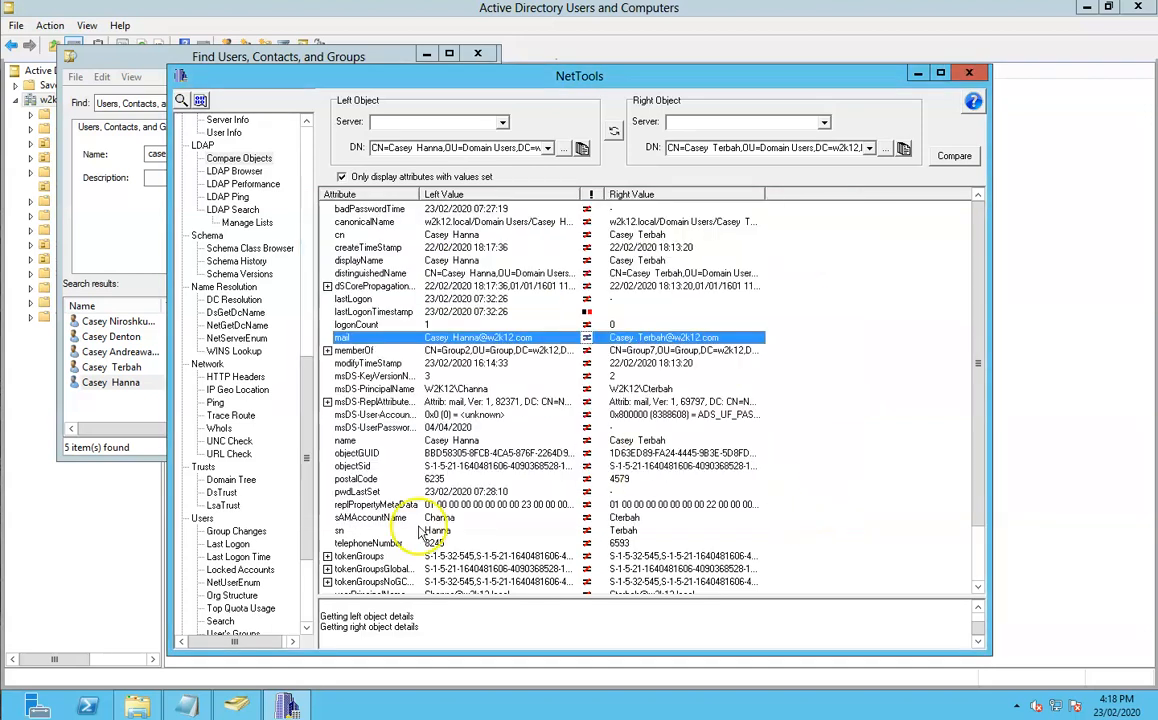
Open the byte-level comparison of the replPropertyMetaData attribute, look through the differing bytes of both users, and close it
left_click(463, 455)
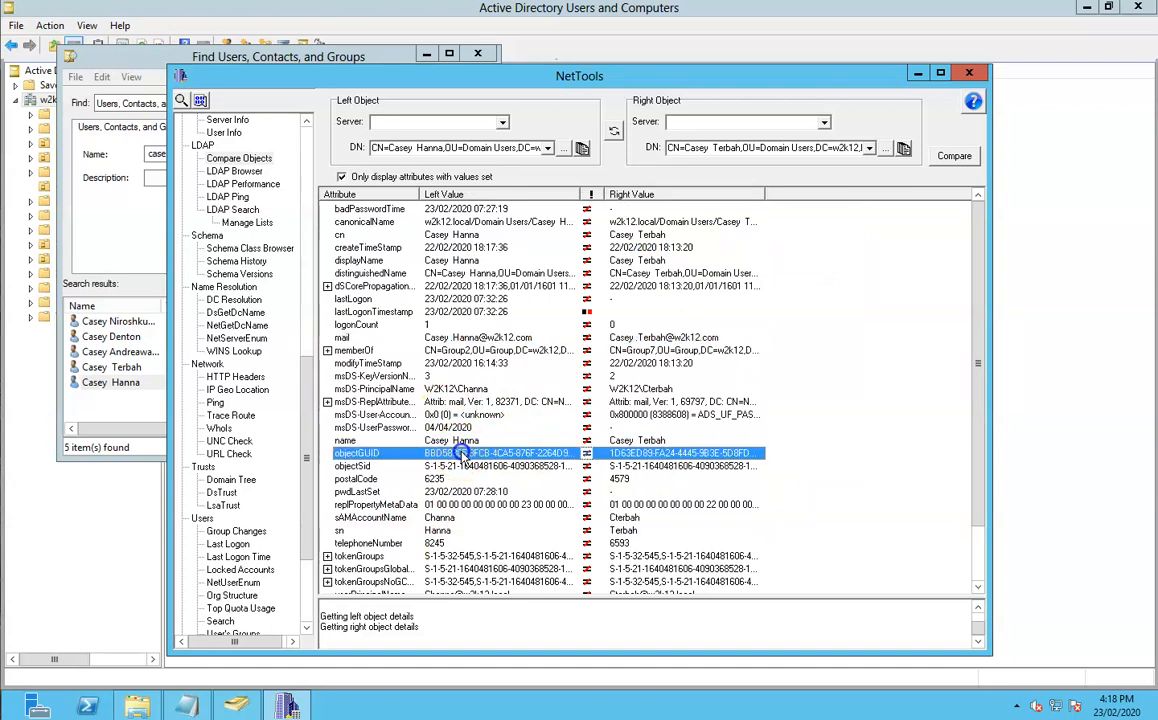
double_click(472, 506)
left_click_drag(579, 271, 619, 441)
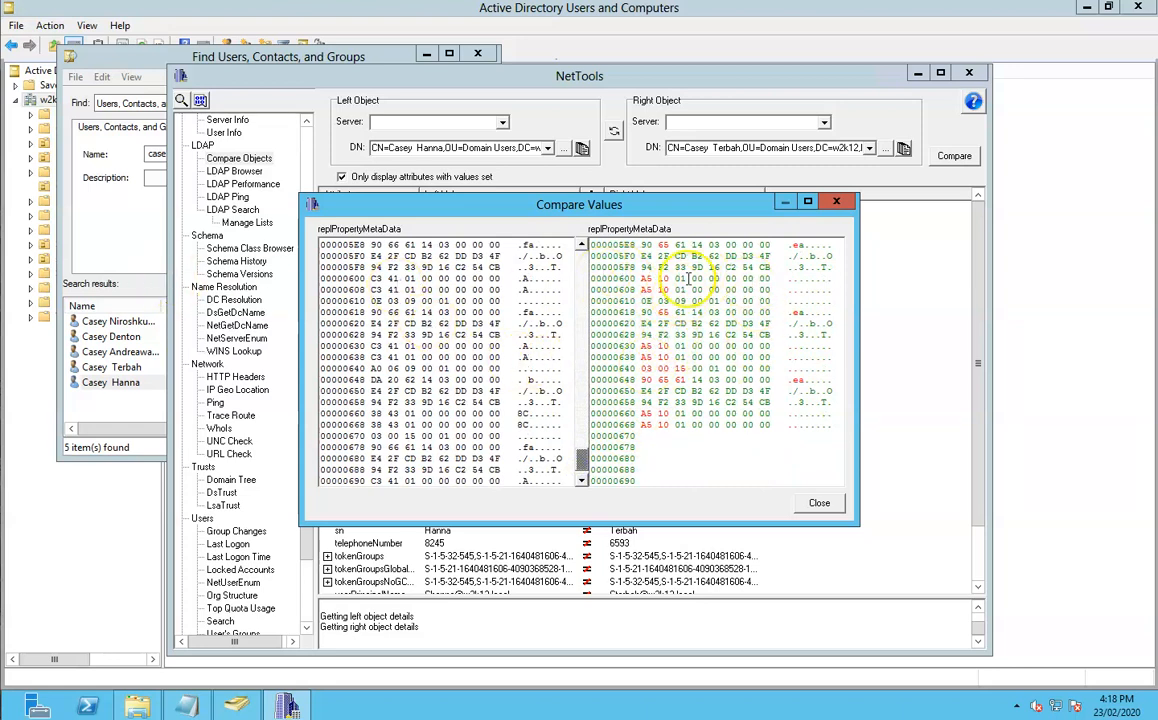
left_click_drag(580, 458, 581, 245)
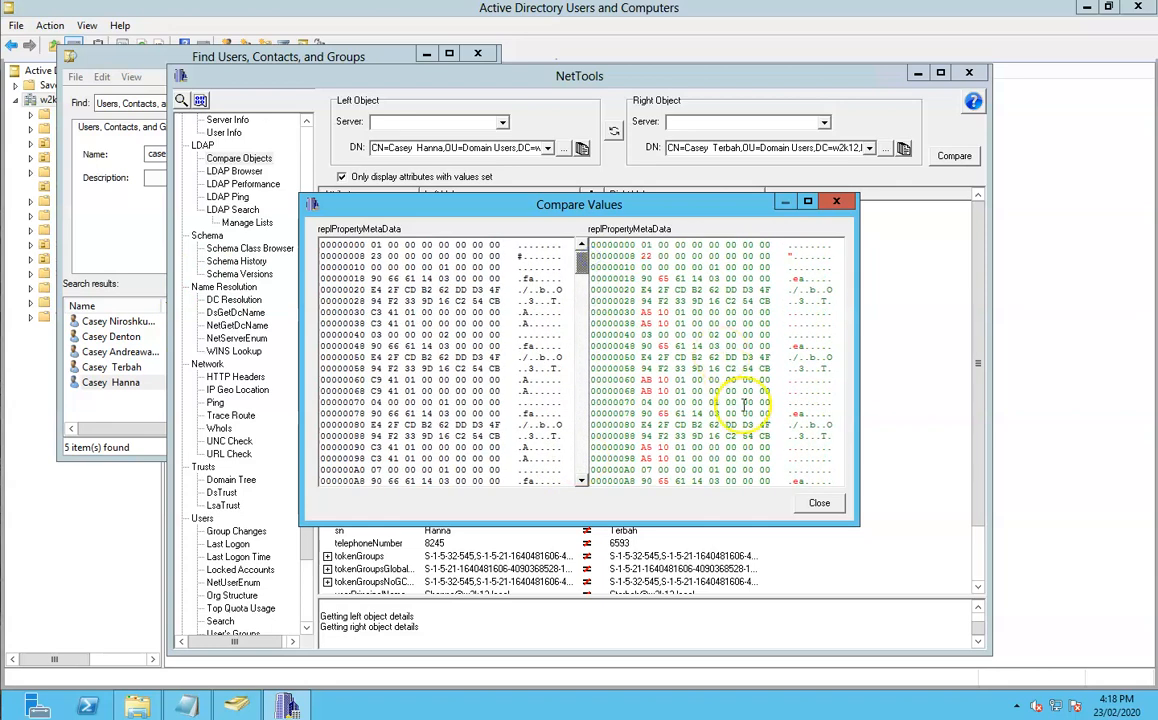
left_click(813, 502)
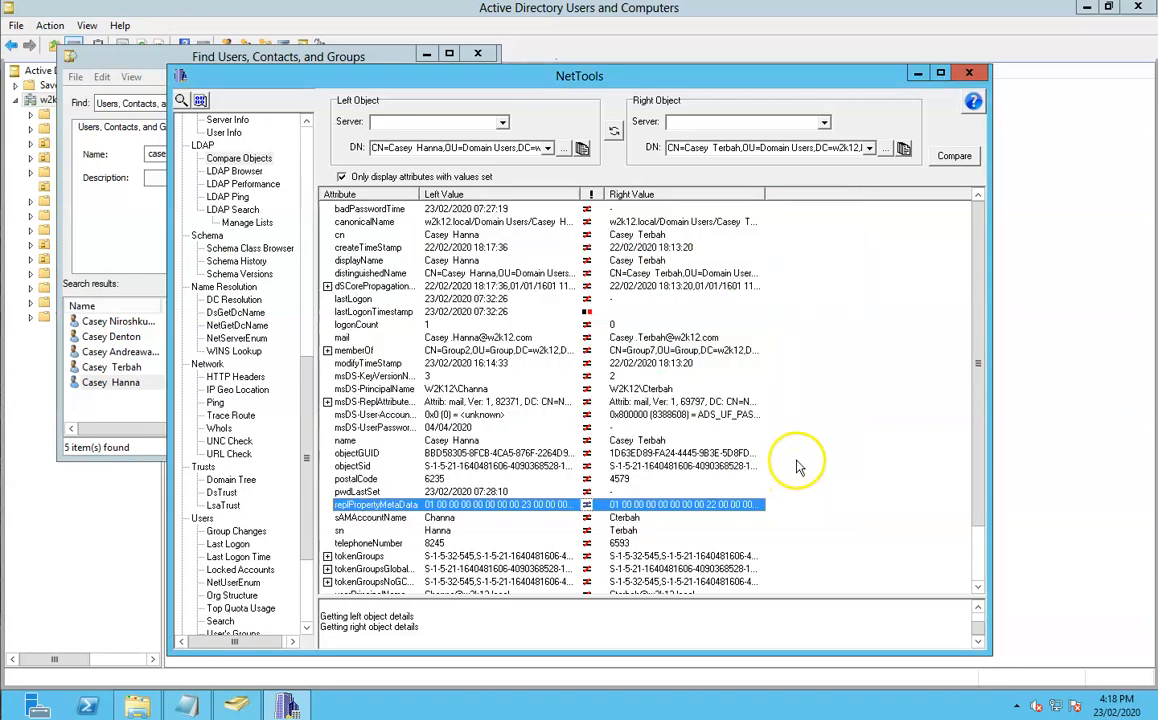